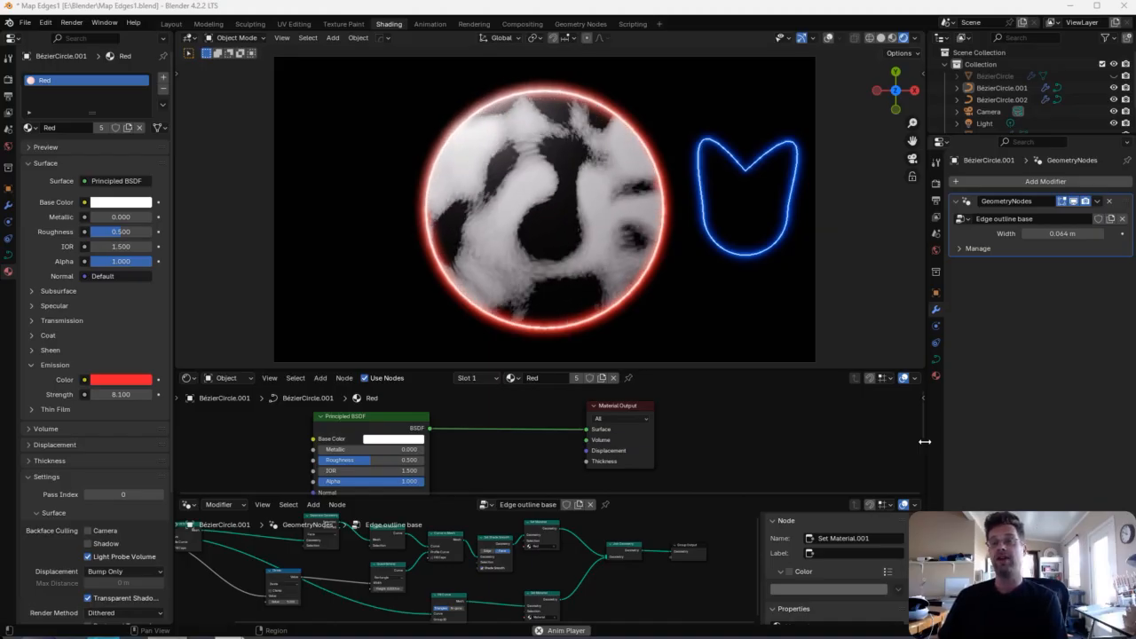
- Narrow the Outliner and Properties areas to widen the viewport and node editors, and make the shader editor slightly taller
click(922, 449)
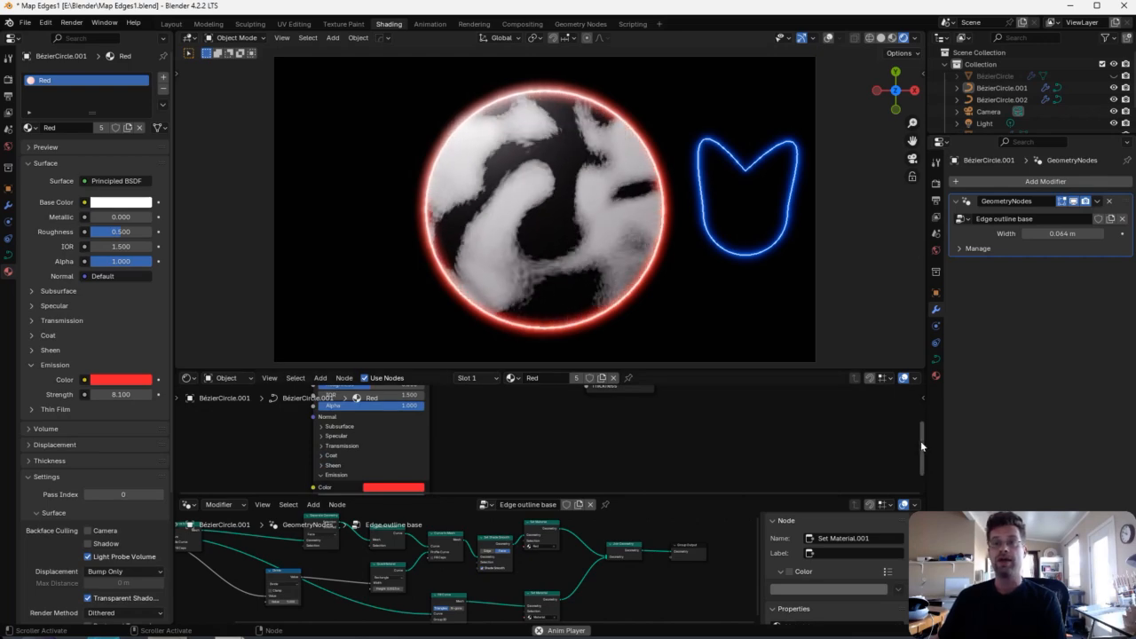
drag(921, 440, 920, 424)
drag(927, 474, 953, 474)
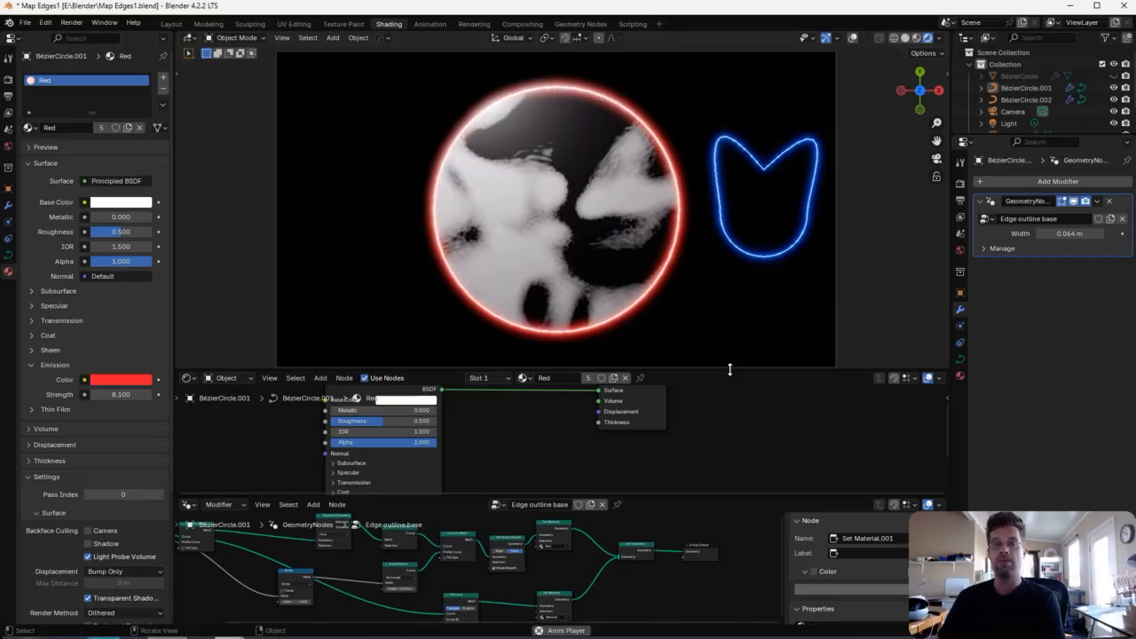
mouse_move(729, 369)
mouse_down()
mouse_move(732, 354)
mouse_move(733, 364)
mouse_up()
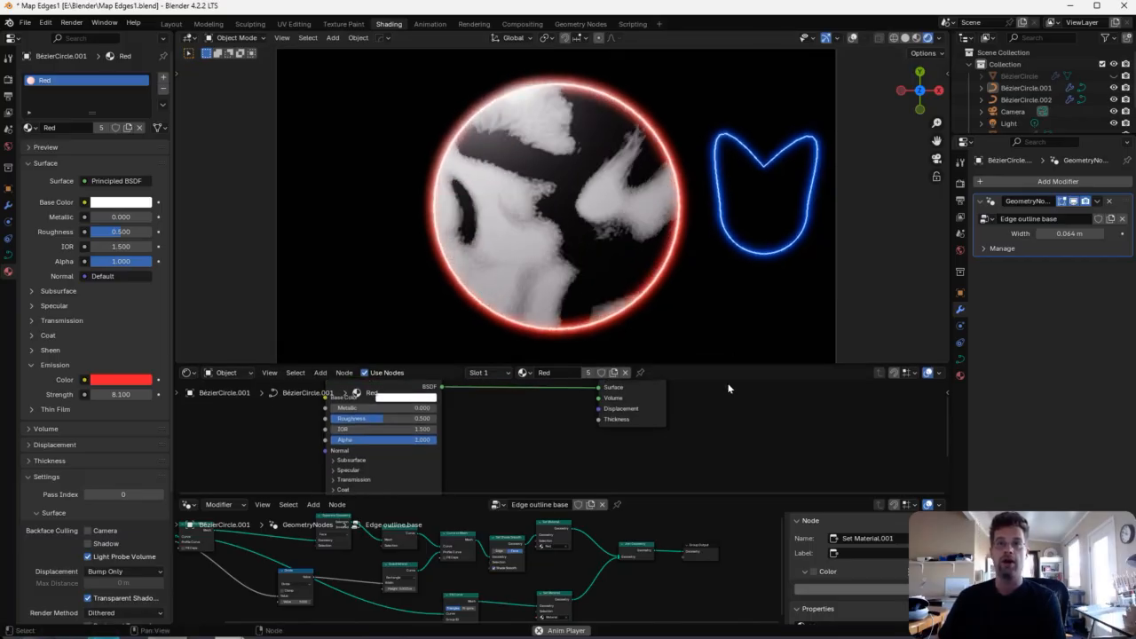
- Join the geometry node editor over the shader editor area and make the 3D viewport taller
right_click(688, 497)
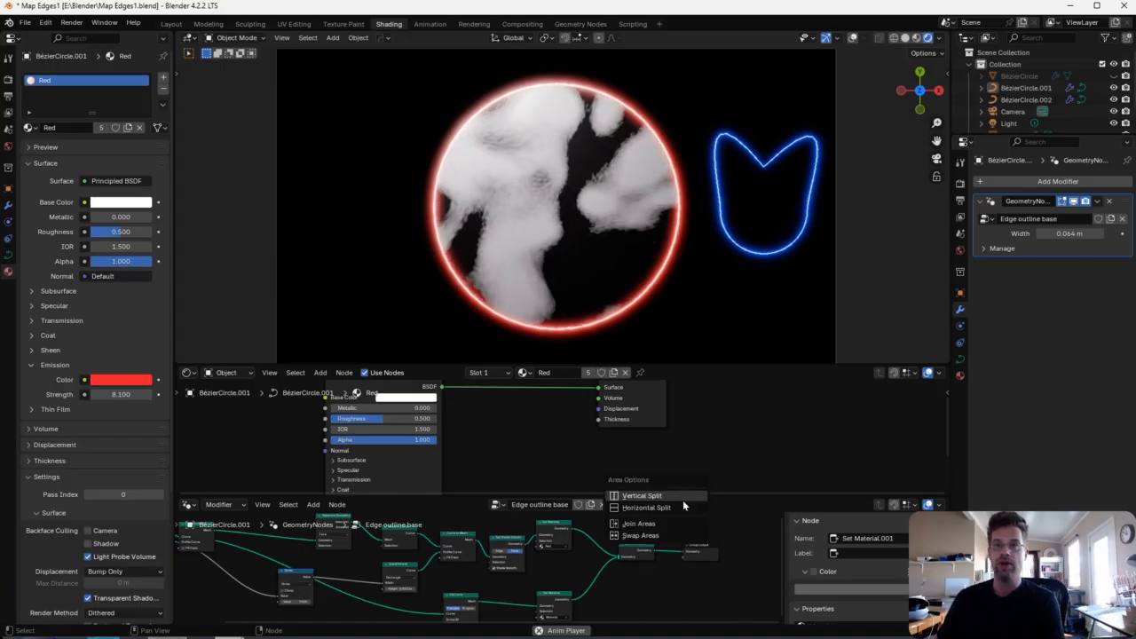
click(639, 523)
click(704, 458)
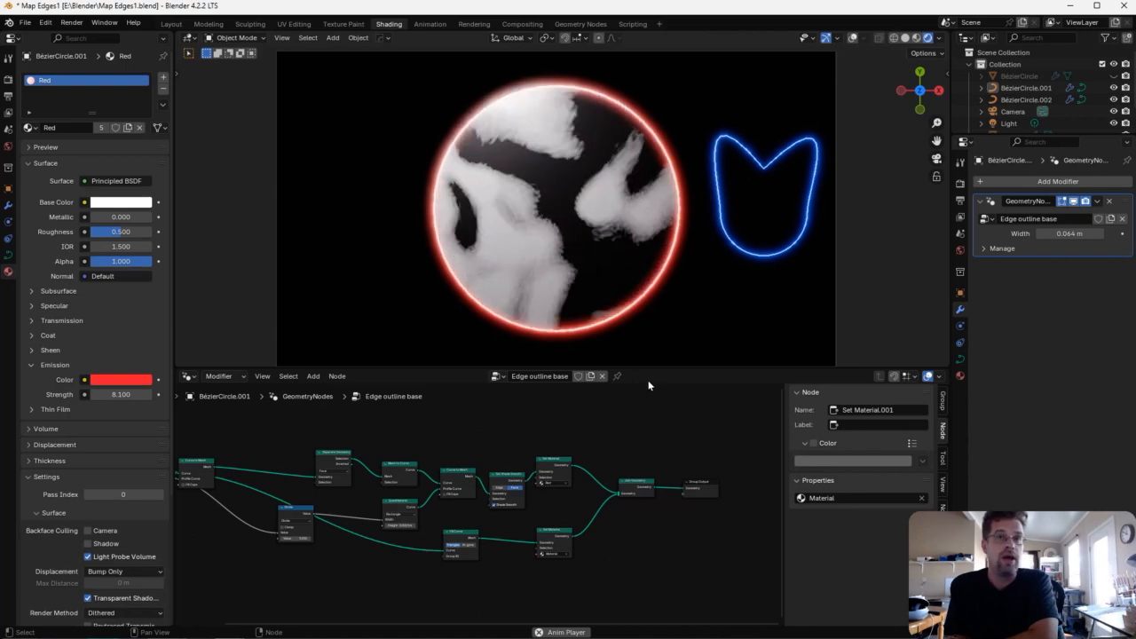
drag(664, 369, 671, 393)
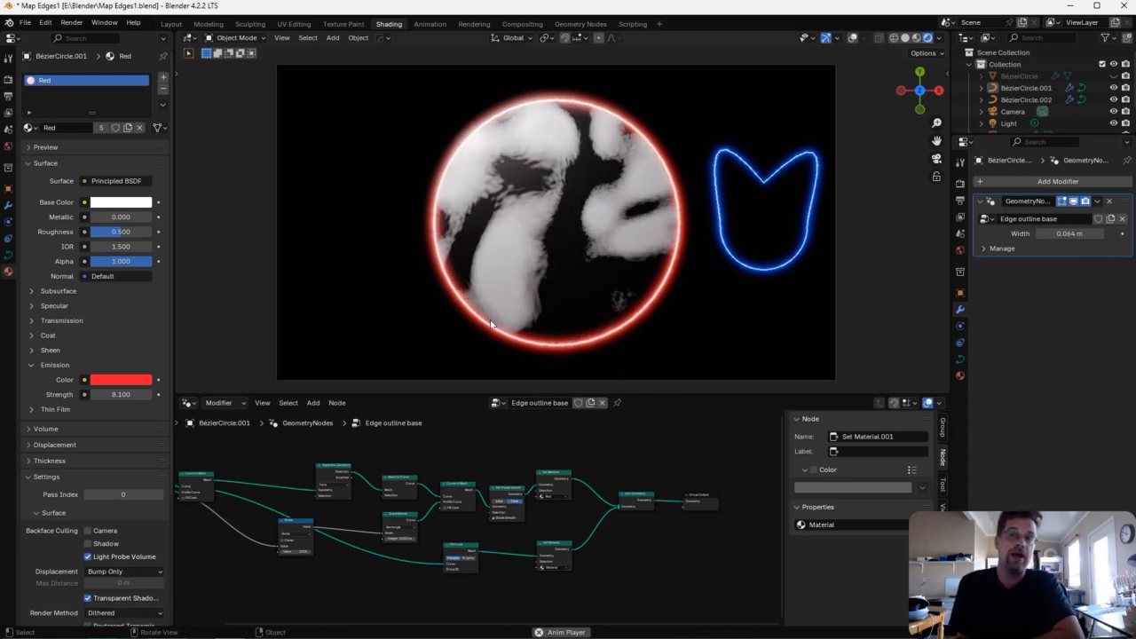
- Examine the circle's Edge outline base node tree, from Curve to Mesh through Fill Curve and Set Material to Group Output
click(534, 281)
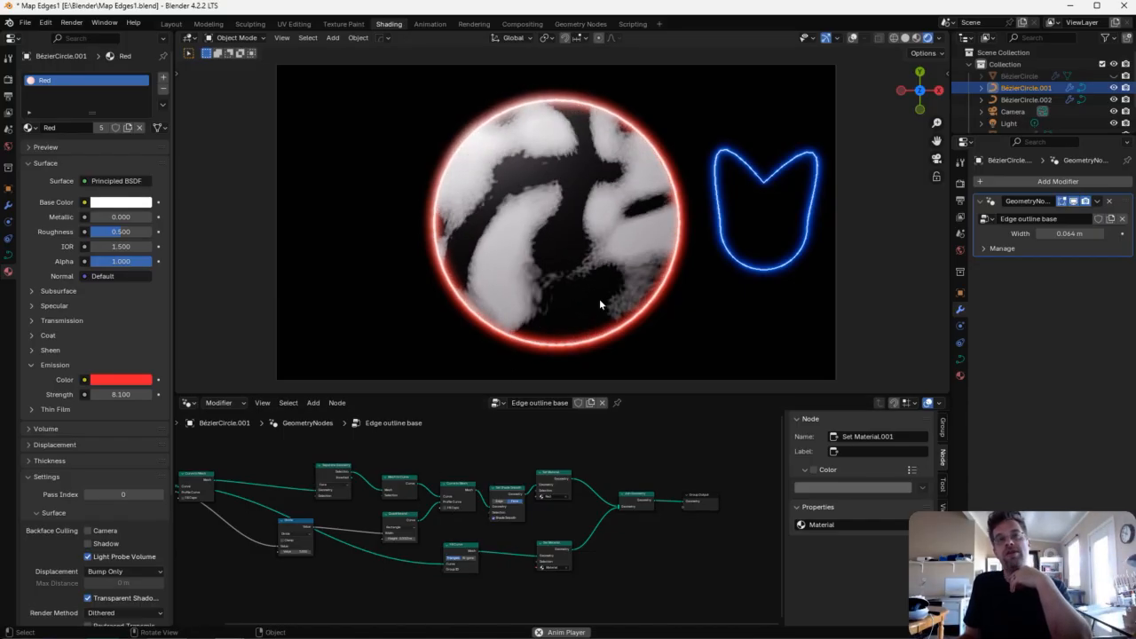
click(697, 503)
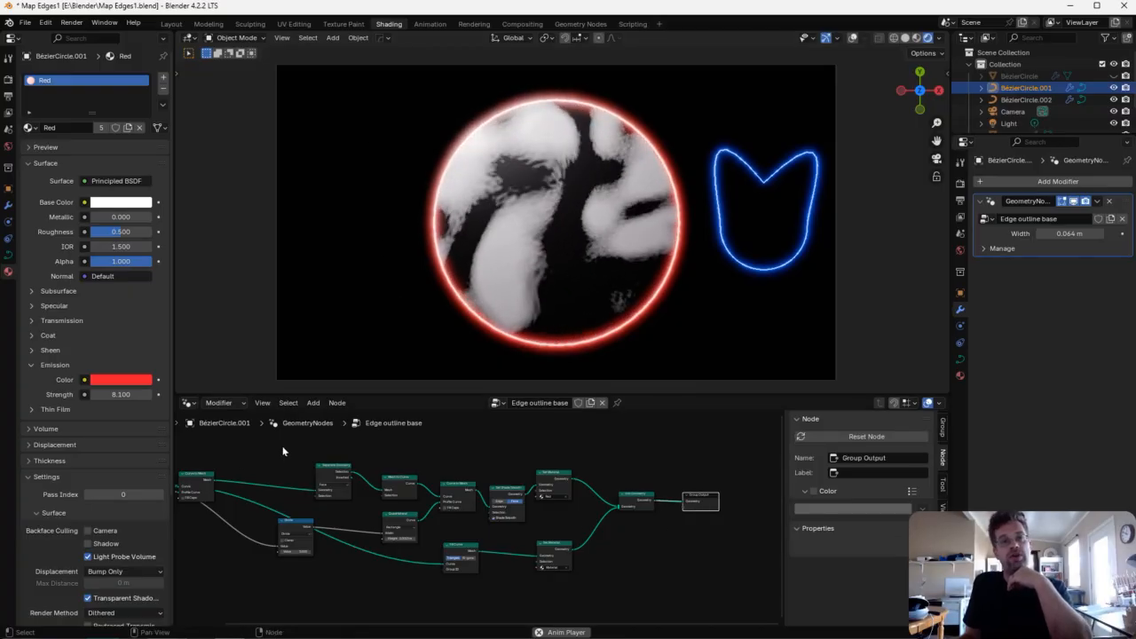
middle_drag(301, 462, 447, 476)
scroll(386, 486, up, 3)
drag(307, 481, 355, 470)
scroll(414, 516, up, 3)
mouse_move(380, 508)
middle_down()
mouse_move(549, 498)
mouse_move(376, 483)
middle_up()
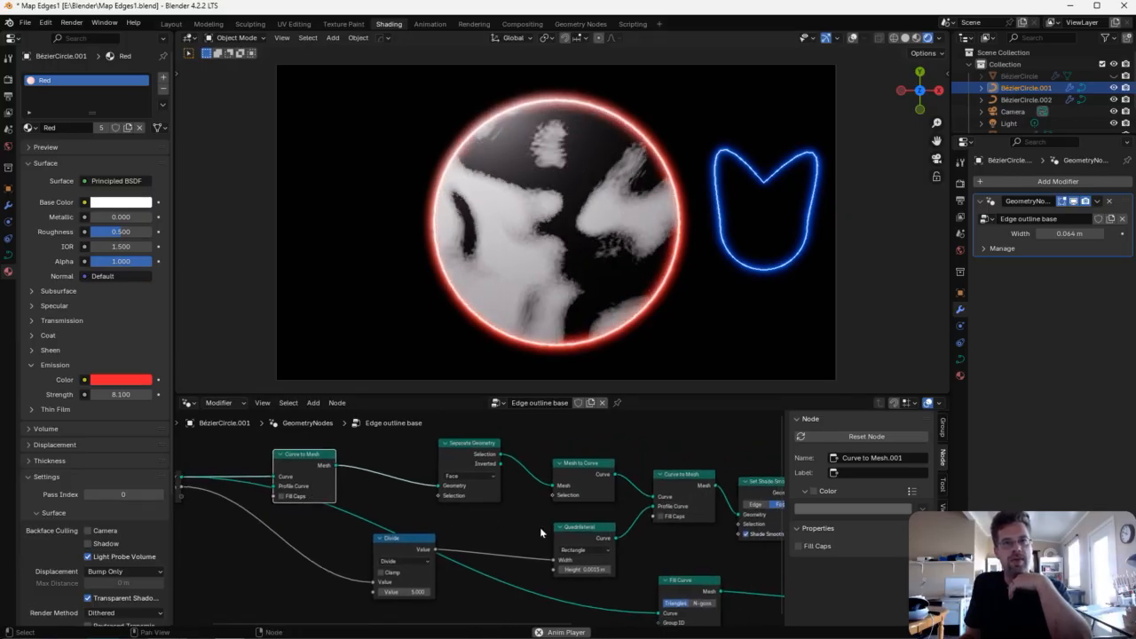
middle_drag(540, 527, 382, 518)
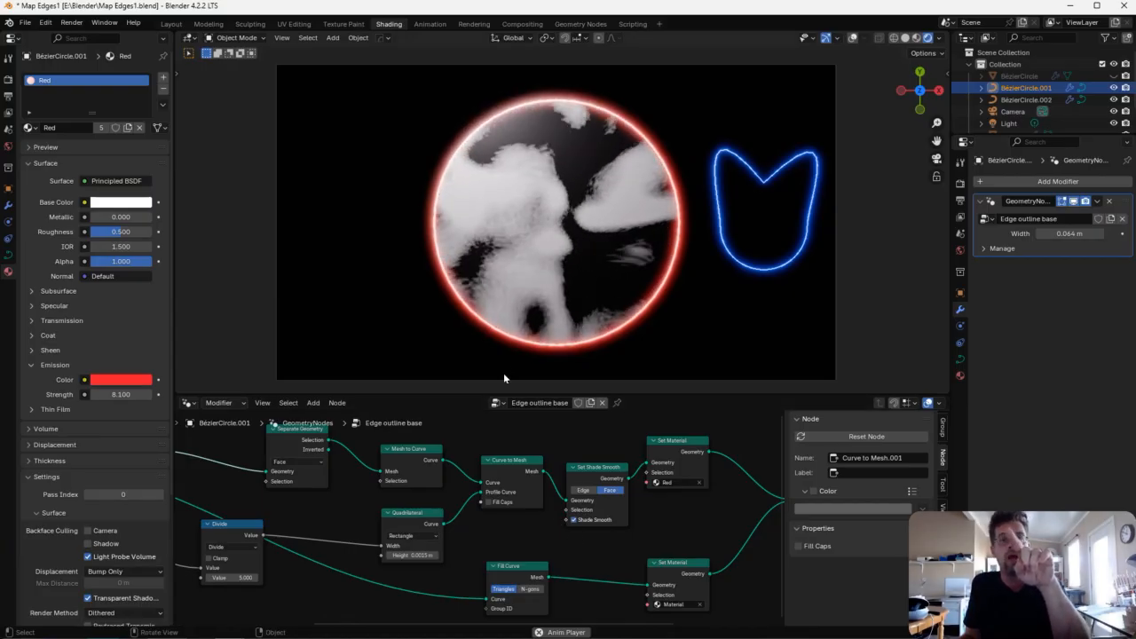
middle_drag(619, 516, 526, 495)
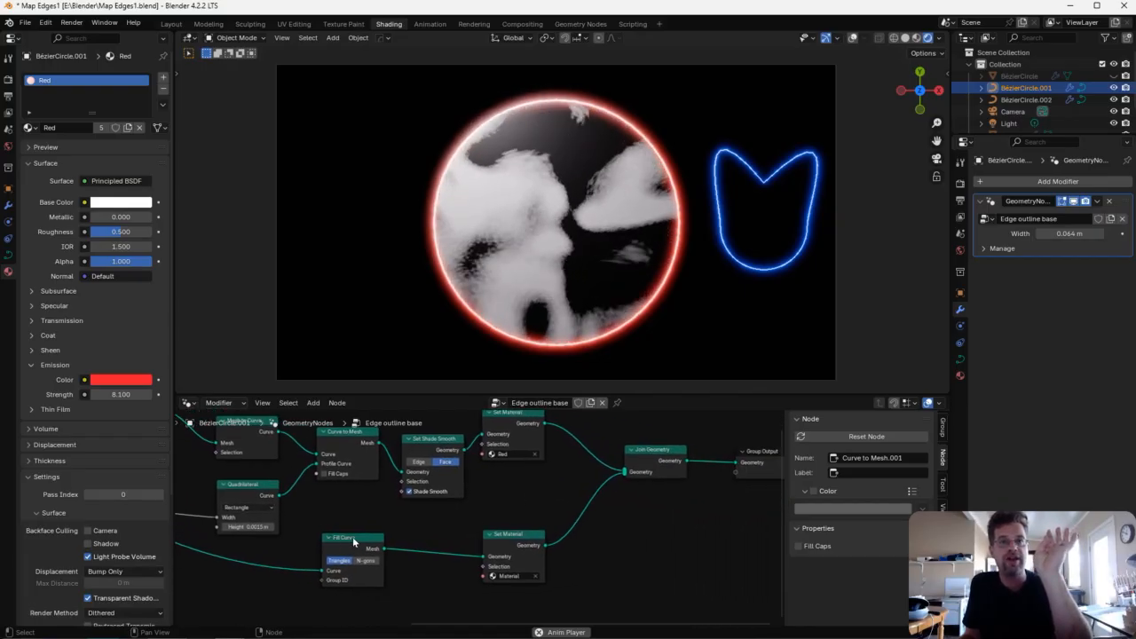
middle_drag(353, 536, 496, 517)
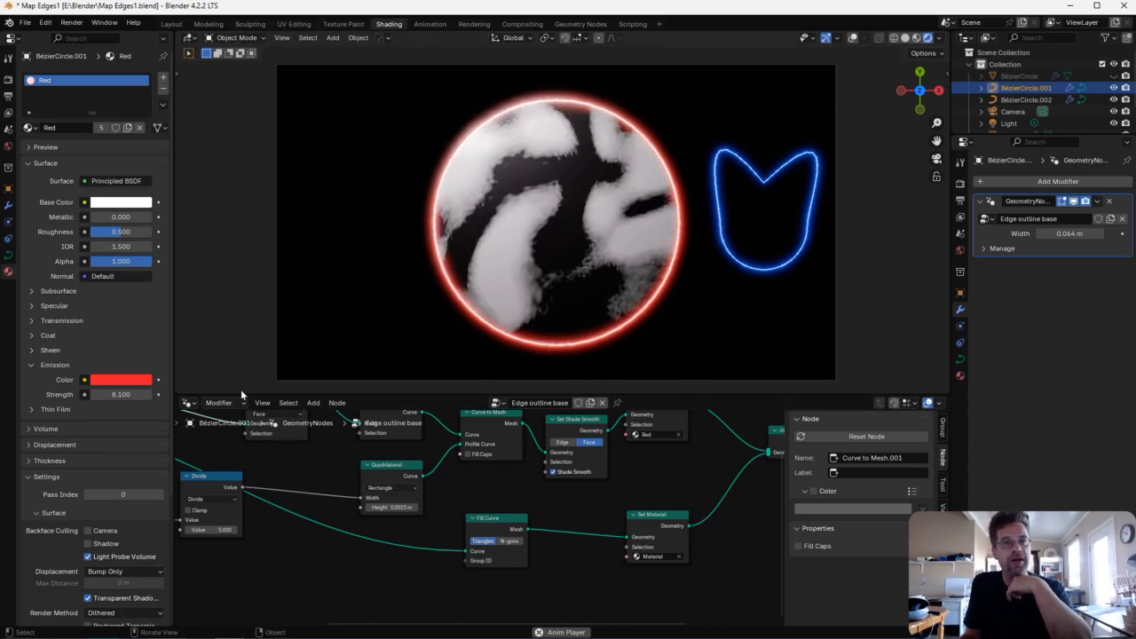
- Switch the geometry node editor area to the Shader Editor
click(188, 403)
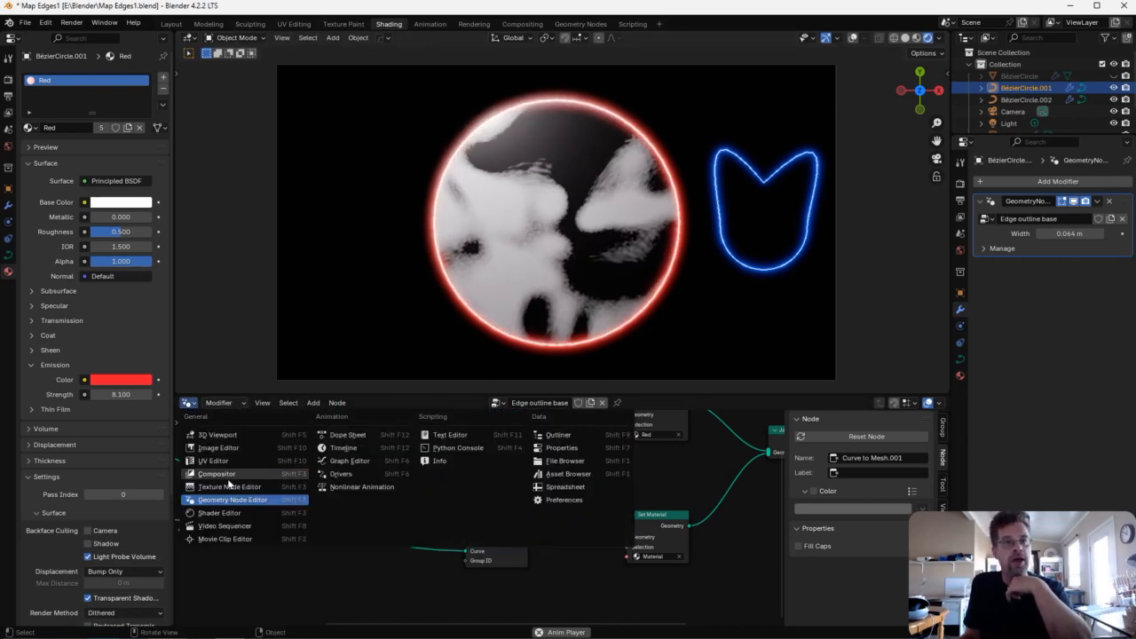
click(219, 513)
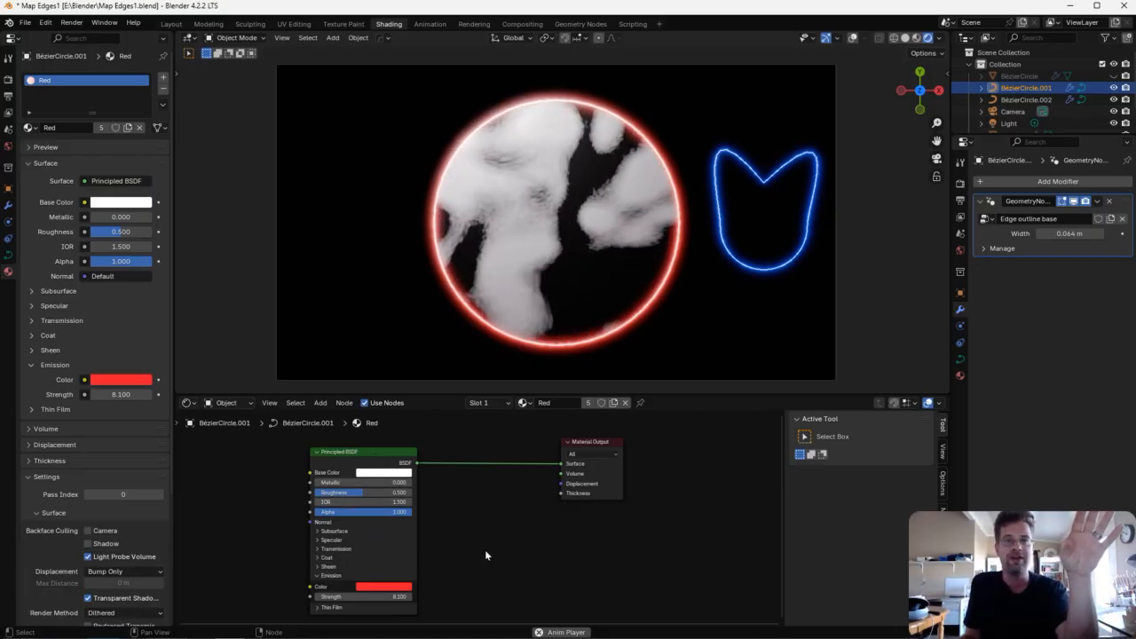
- Try adding an Emission shader node to the Red material, placed beside the Principled BSDF, and delete it again
key(shift+a)
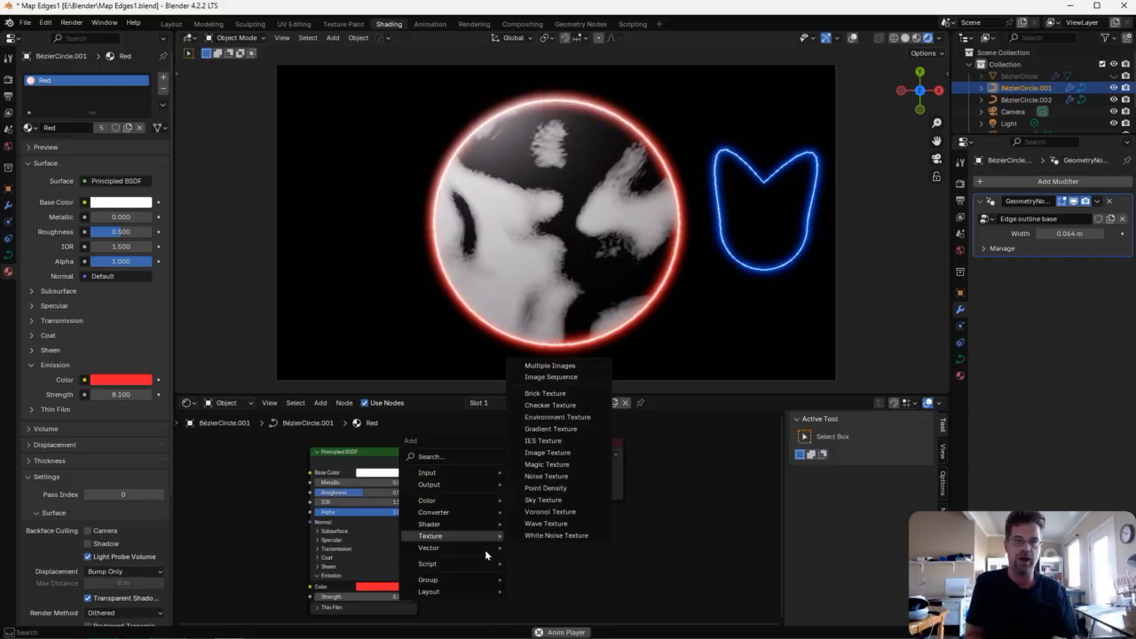
text(emi)
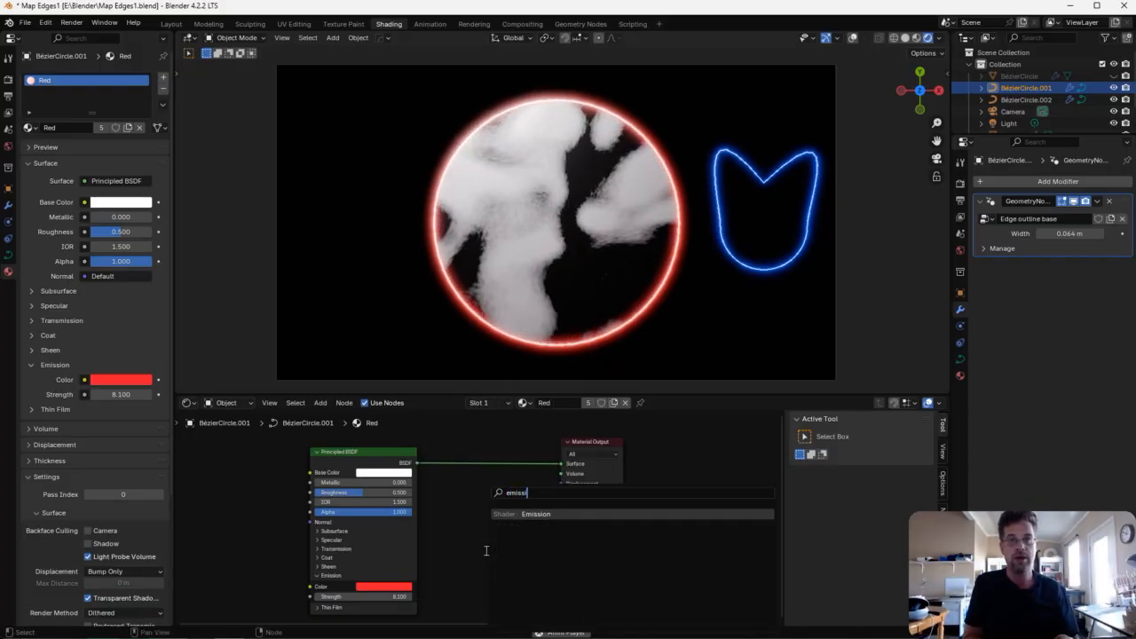
text(ss)
key(Return)
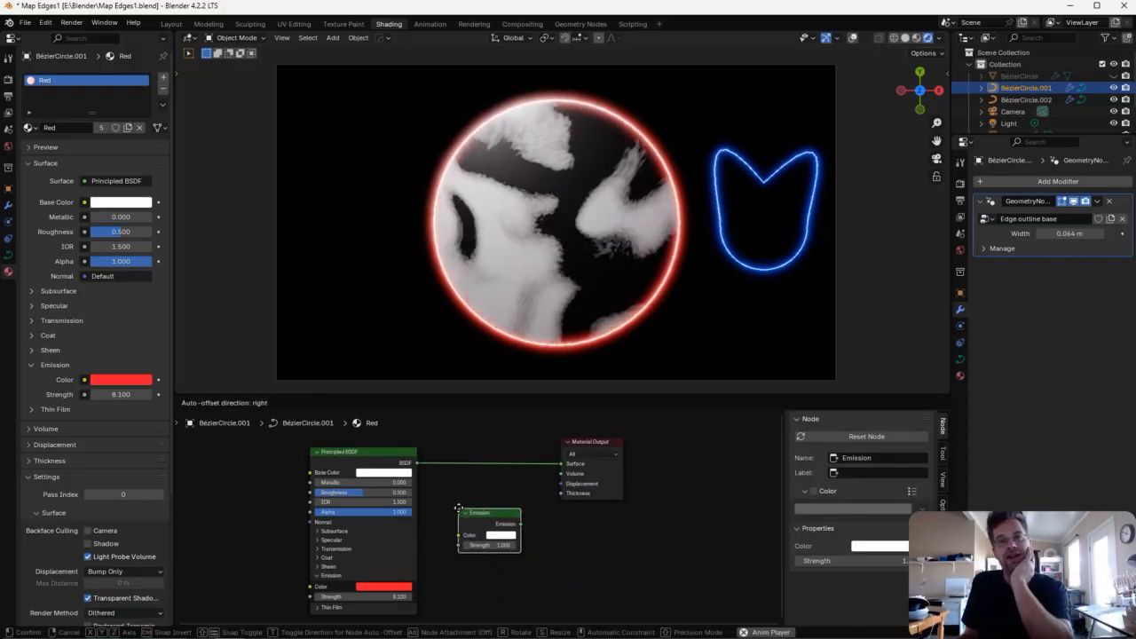
click(459, 508)
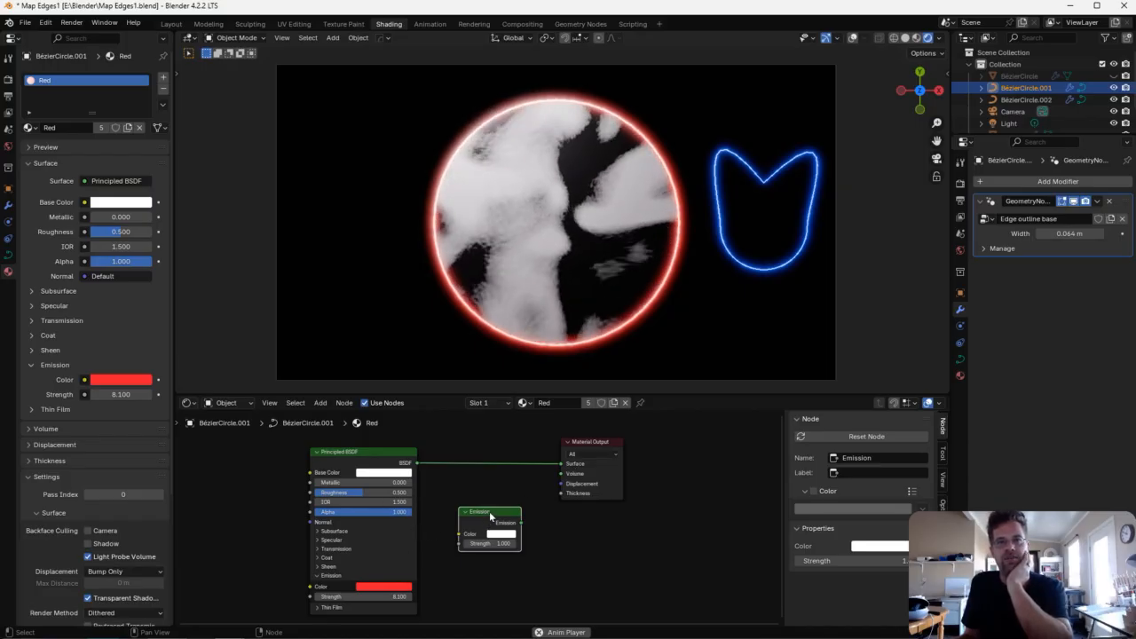
key(x)
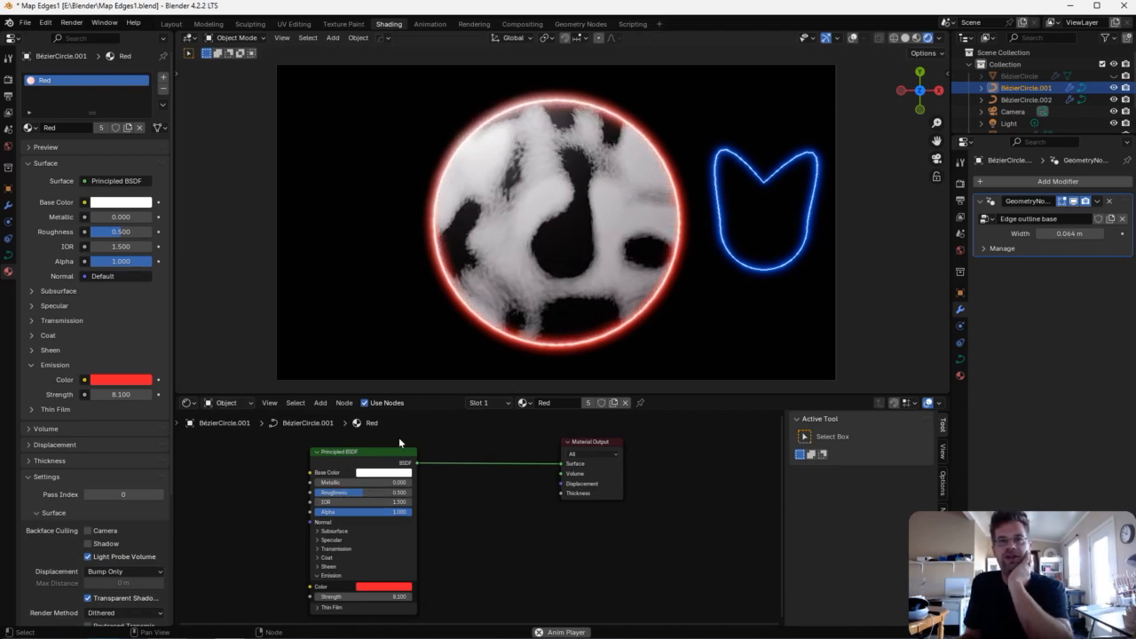
- Change the emission color of the Red material's Principled BSDF to blue
click(523, 403)
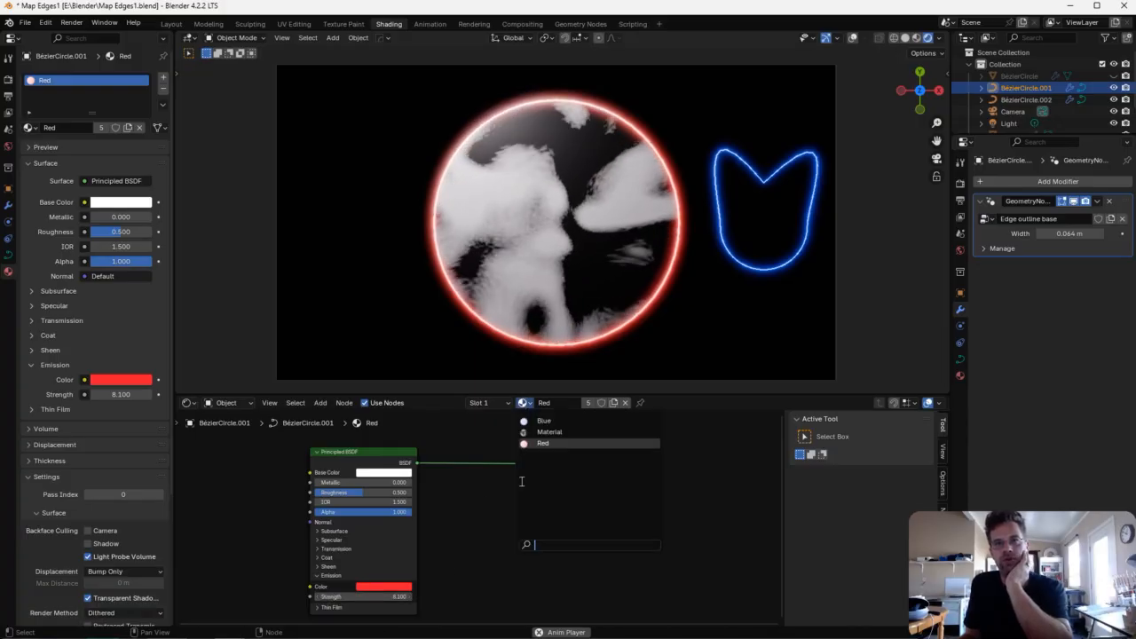
click(387, 590)
drag(401, 487, 440, 480)
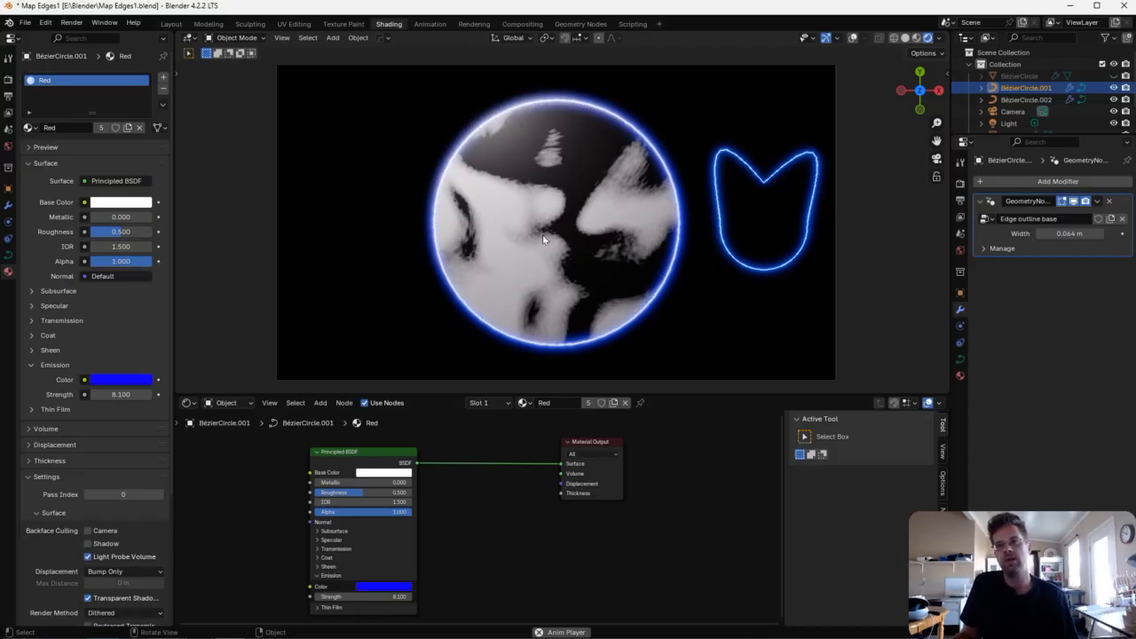
- Switch the shader editor to the material named Material and select its Value and Divide nodes
click(525, 403)
click(551, 434)
middle_drag(484, 553, 431, 502)
drag(185, 477, 269, 552)
drag(284, 488, 319, 474)
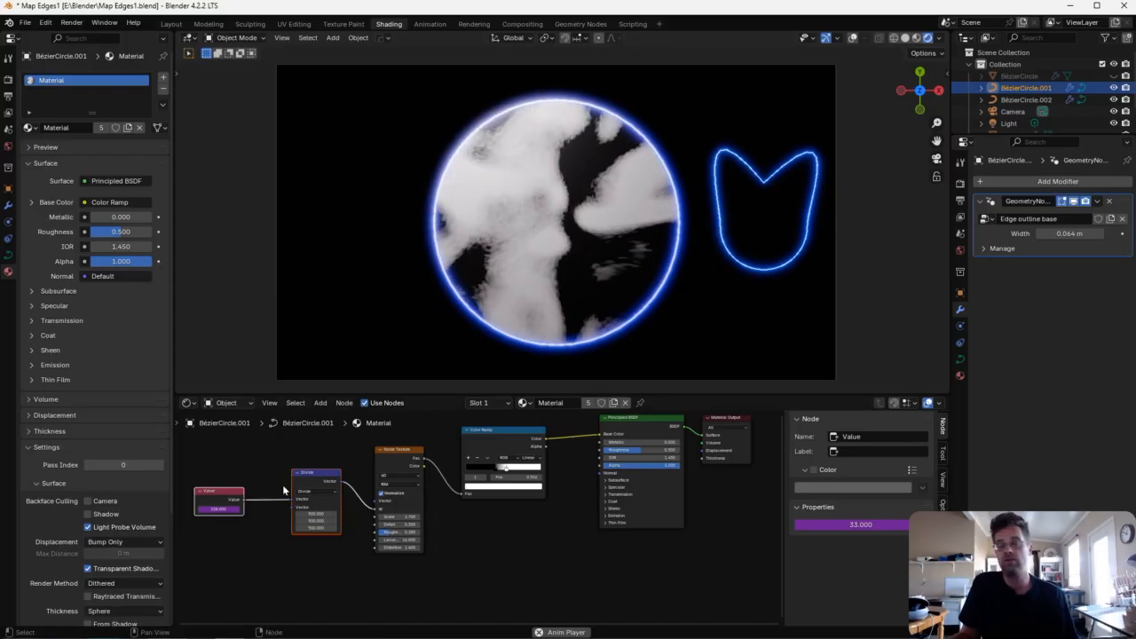
scroll(282, 482, up, 4)
middle_drag(263, 505, 482, 466)
scroll(381, 477, up, 1)
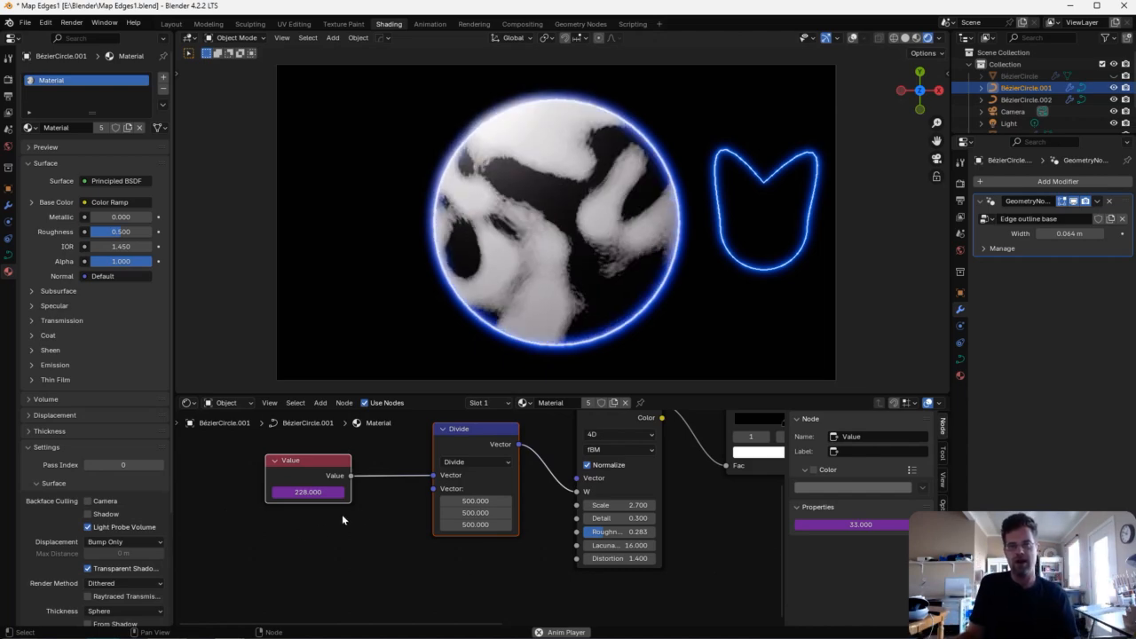
middle_drag(363, 543, 318, 590)
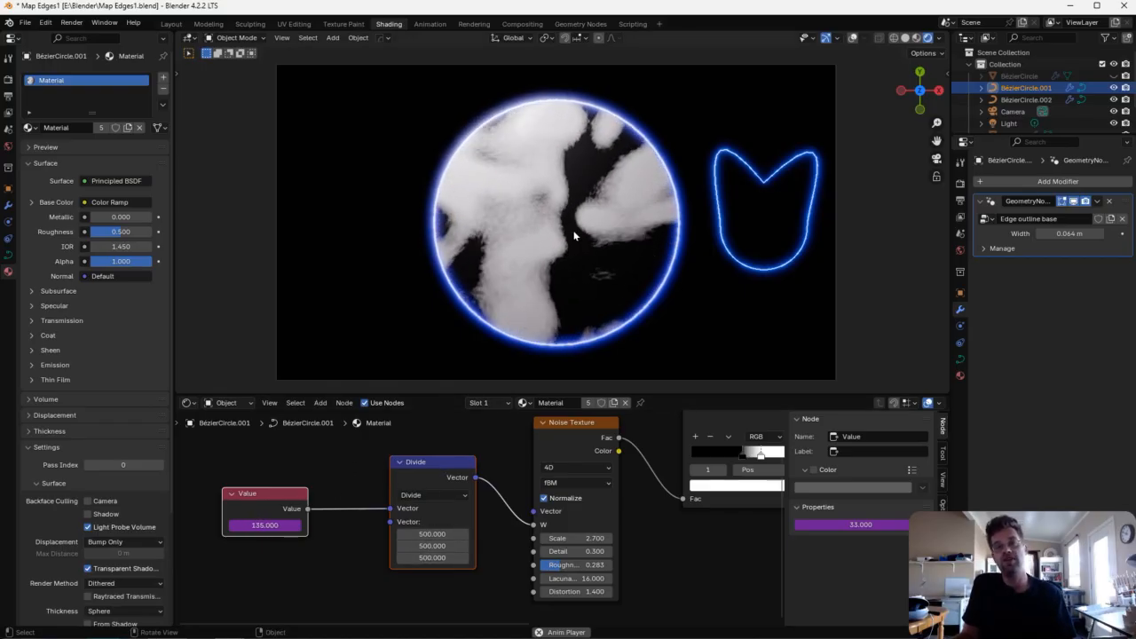
- Try setting all three vector components of the Divide node to 1, and undo the change
click(436, 534)
text(1)
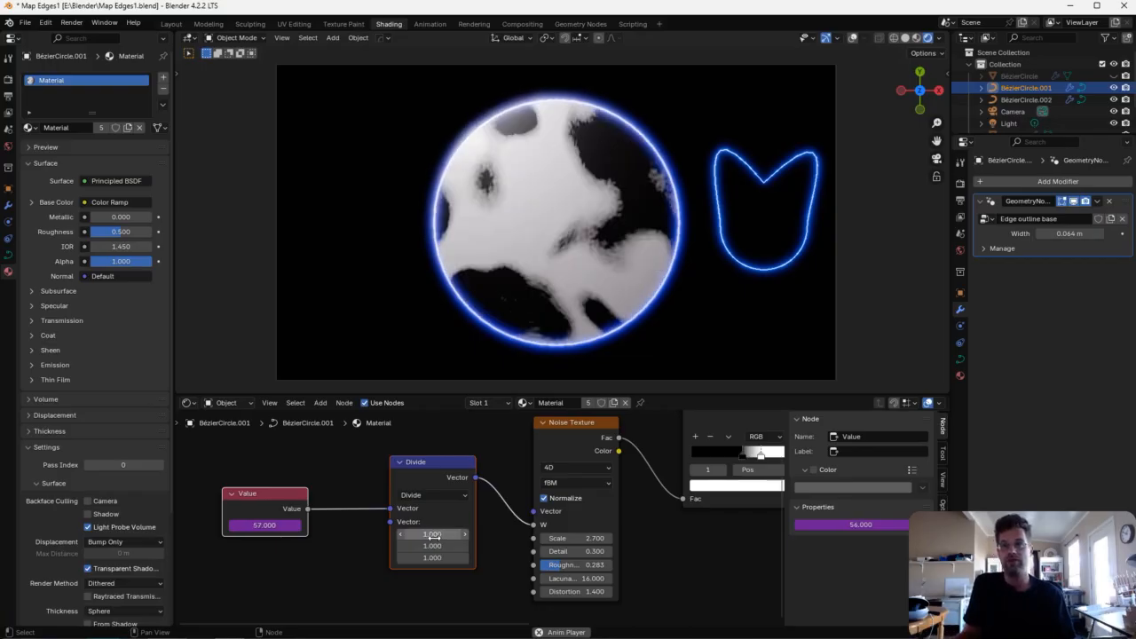
key(Return)
key(ctrl+z)
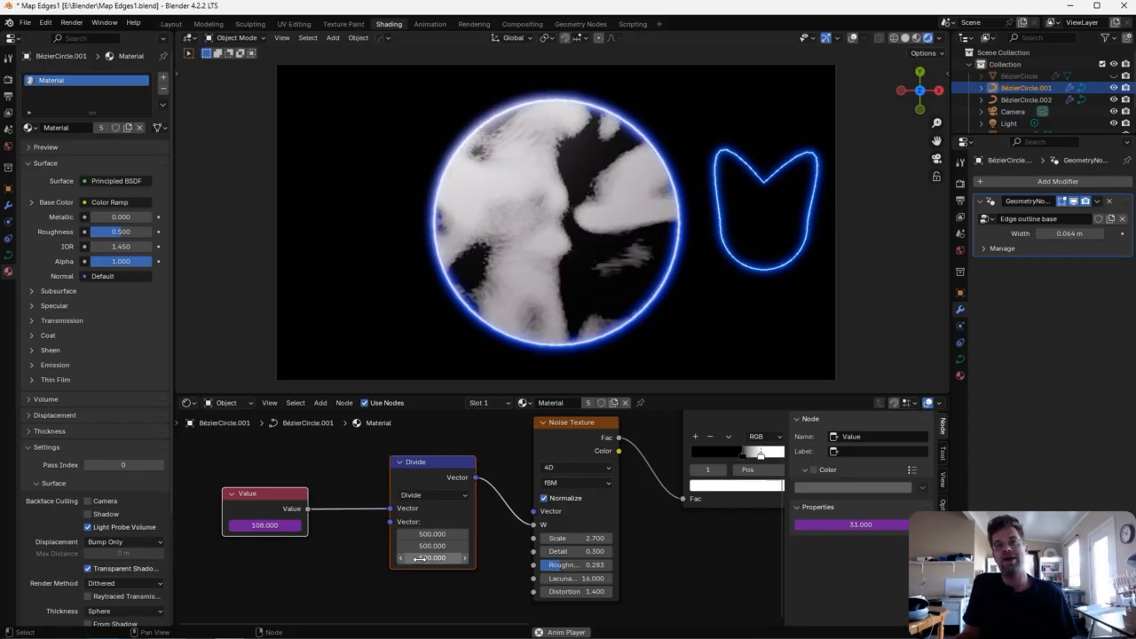
- Disconnect the Divide node from the Noise Texture's W input and set W to 90.1
middle_drag(547, 534, 353, 542)
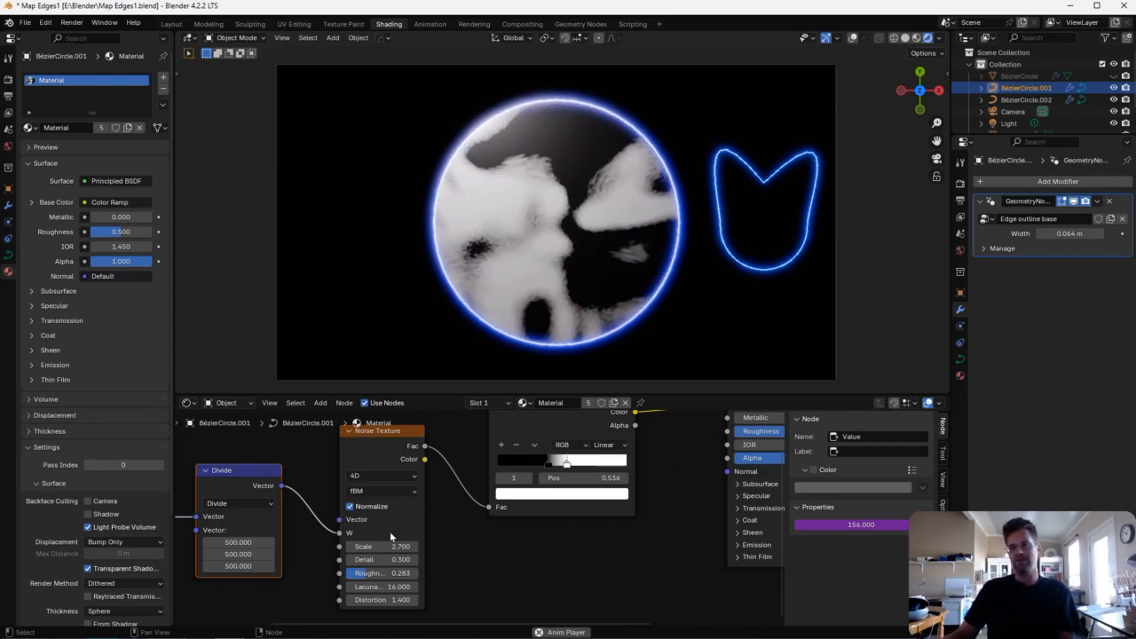
drag(340, 534, 300, 499)
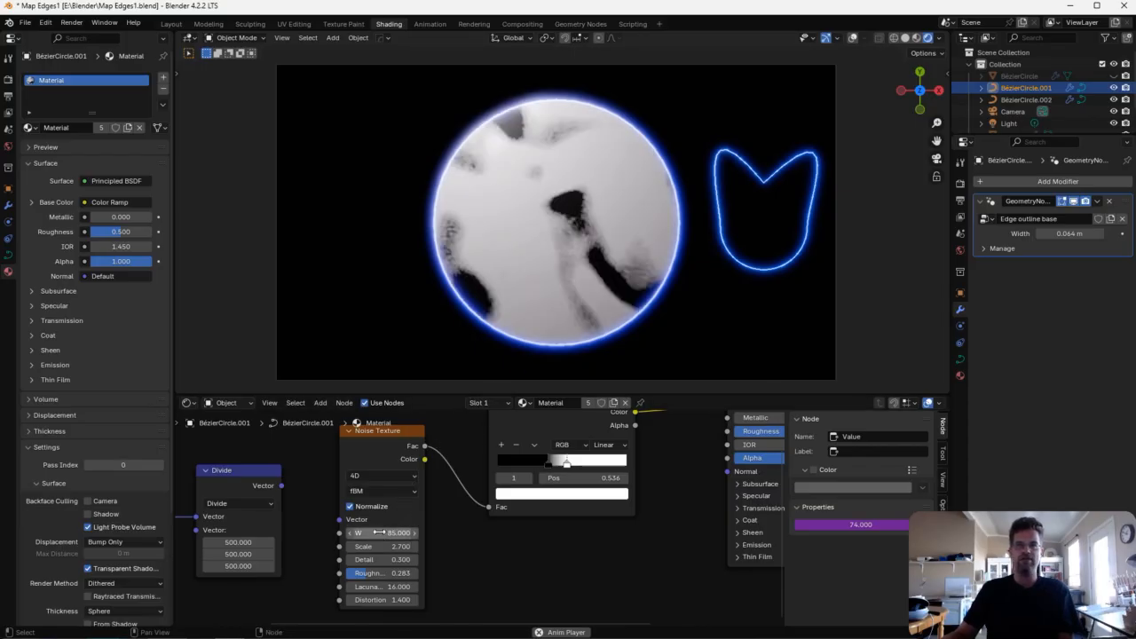
drag(379, 533, 407, 534)
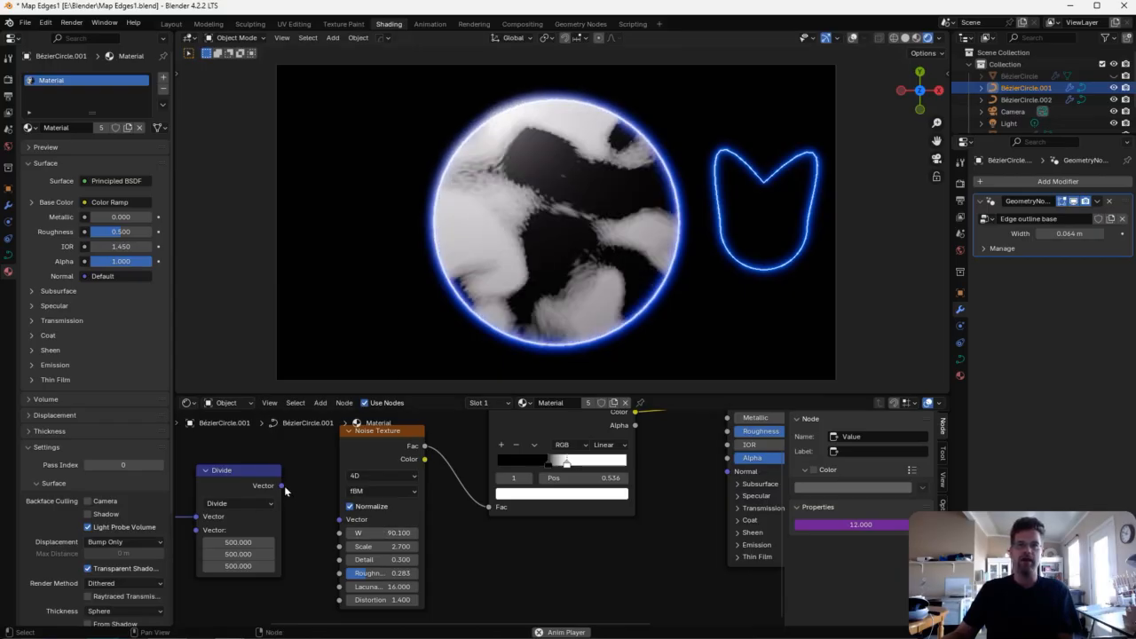
- Try feeding the Divide output into the Noise Texture's Vector input, and undo back to the disconnected Divide node
drag(329, 521, 330, 520)
middle_drag(316, 479, 476, 455)
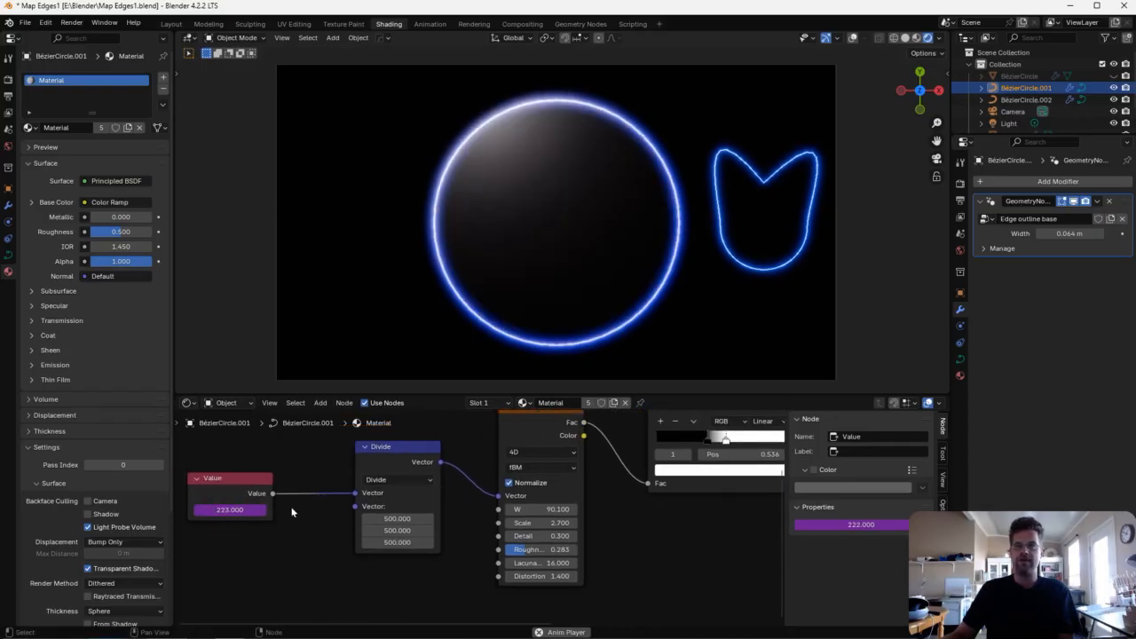
middle_drag(597, 561, 461, 577)
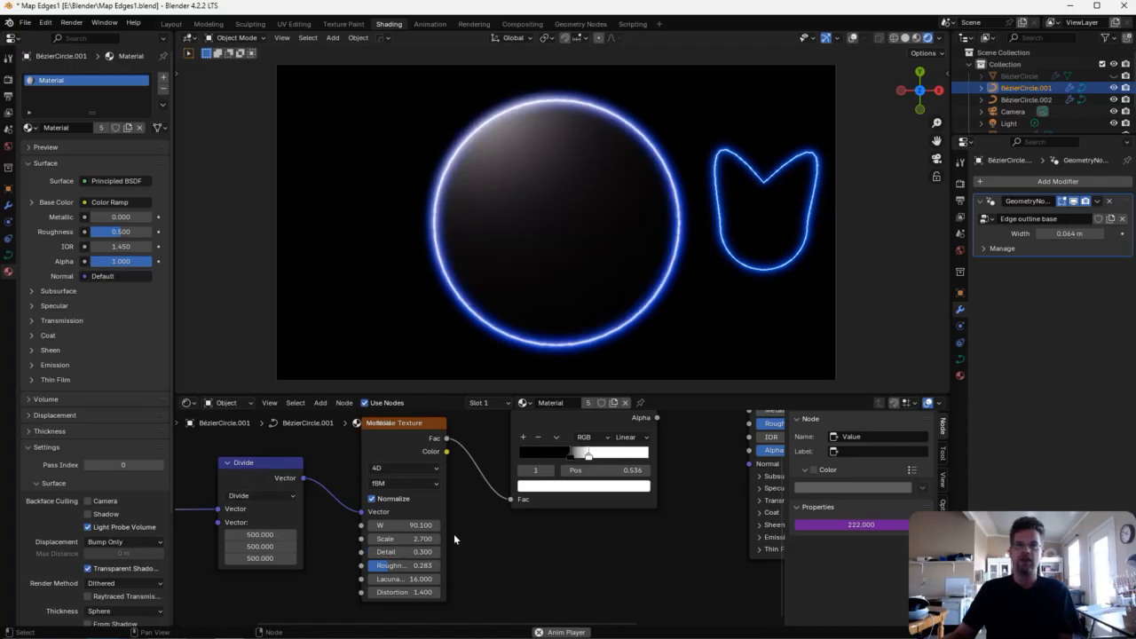
middle_drag(342, 483, 461, 447)
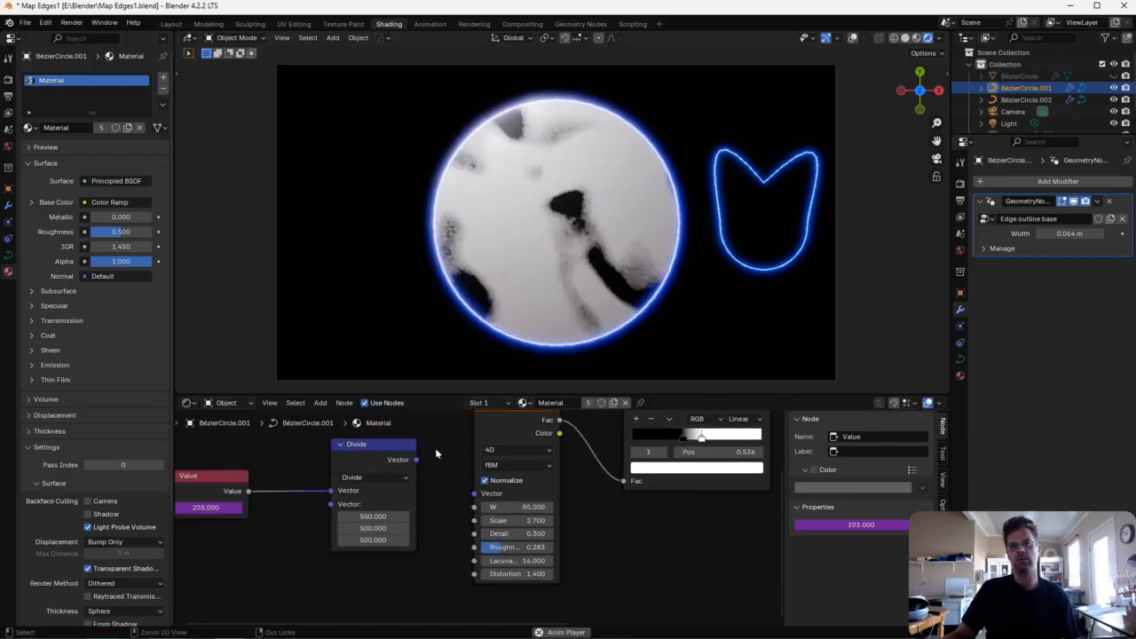
- Connect the Divide node's output to the Noise Texture's W input and select the Color Ramp node
drag(416, 458, 474, 507)
middle_drag(606, 527, 484, 577)
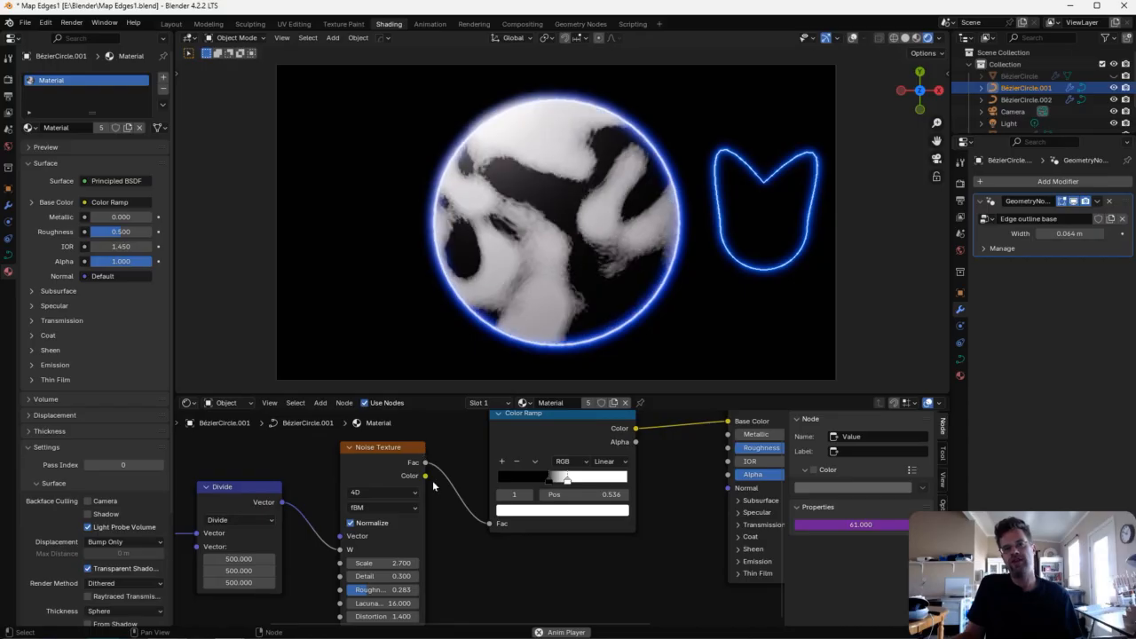
middle_drag(533, 533, 427, 570)
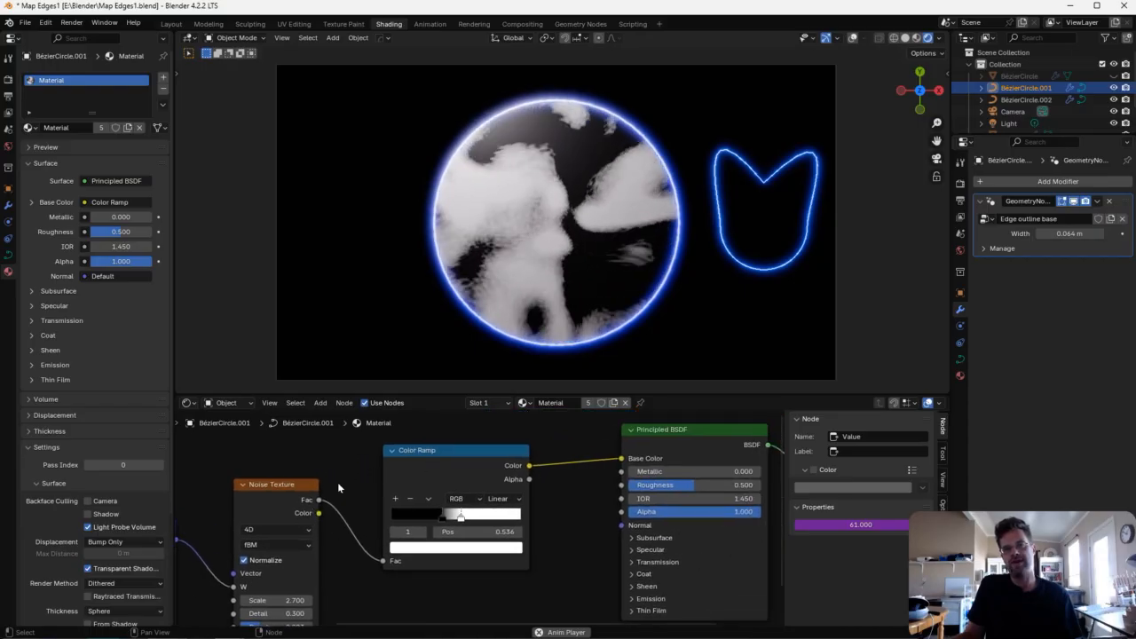
click(439, 451)
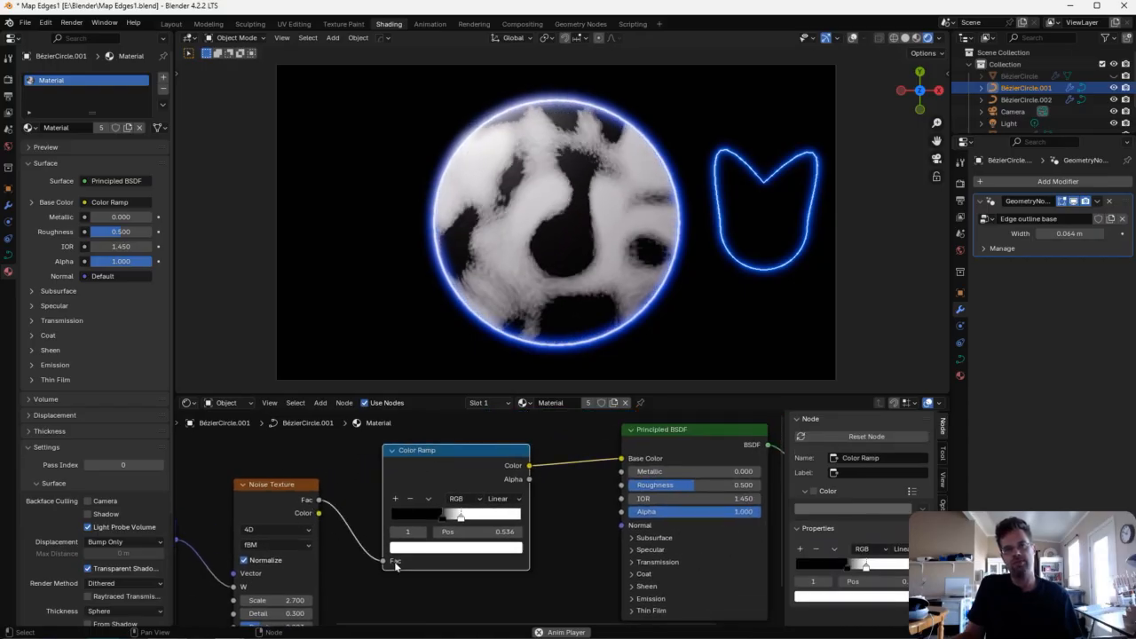
- Show the Edge outline base geometry nodes and select the Set Material node that follows Fill Curve
middle_drag(667, 474, 450, 493)
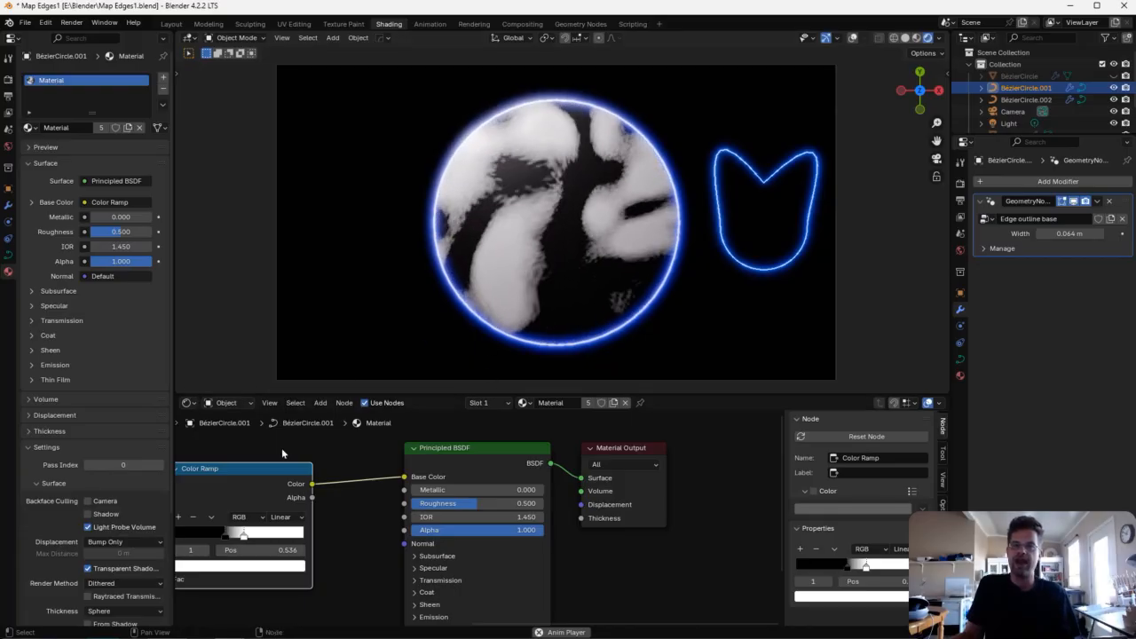
click(525, 403)
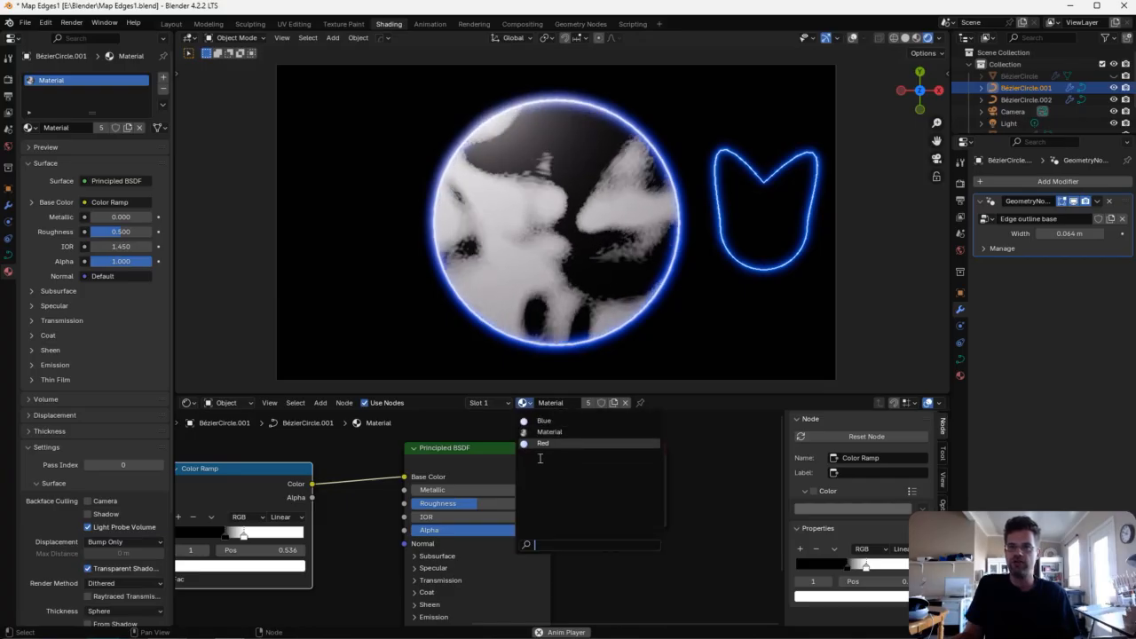
click(188, 403)
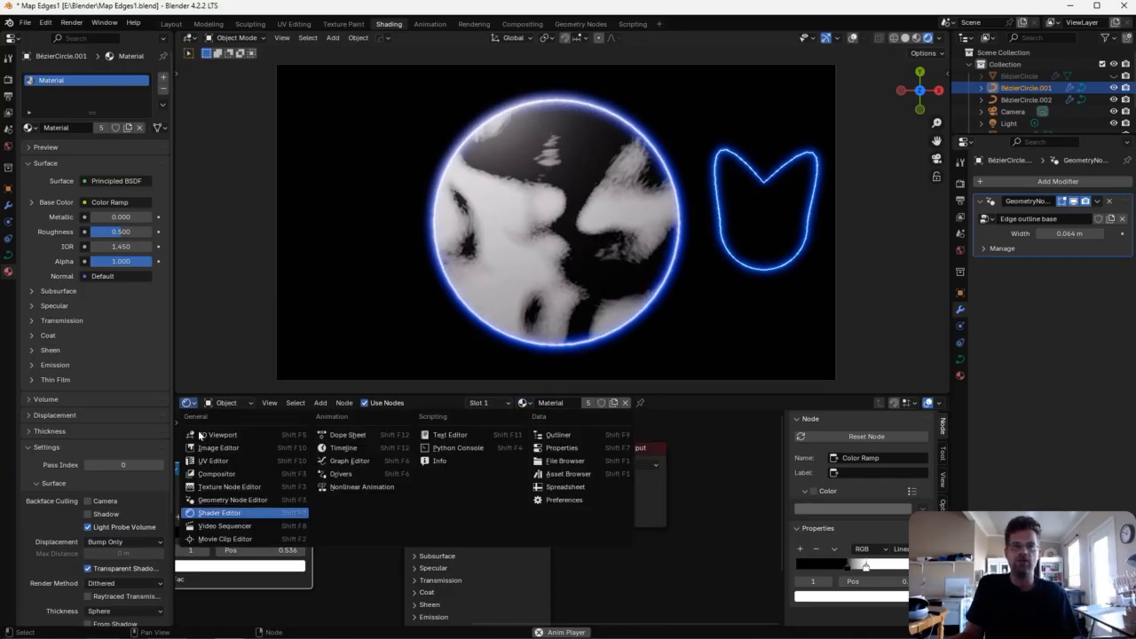
click(226, 499)
scroll(401, 553, down, 2)
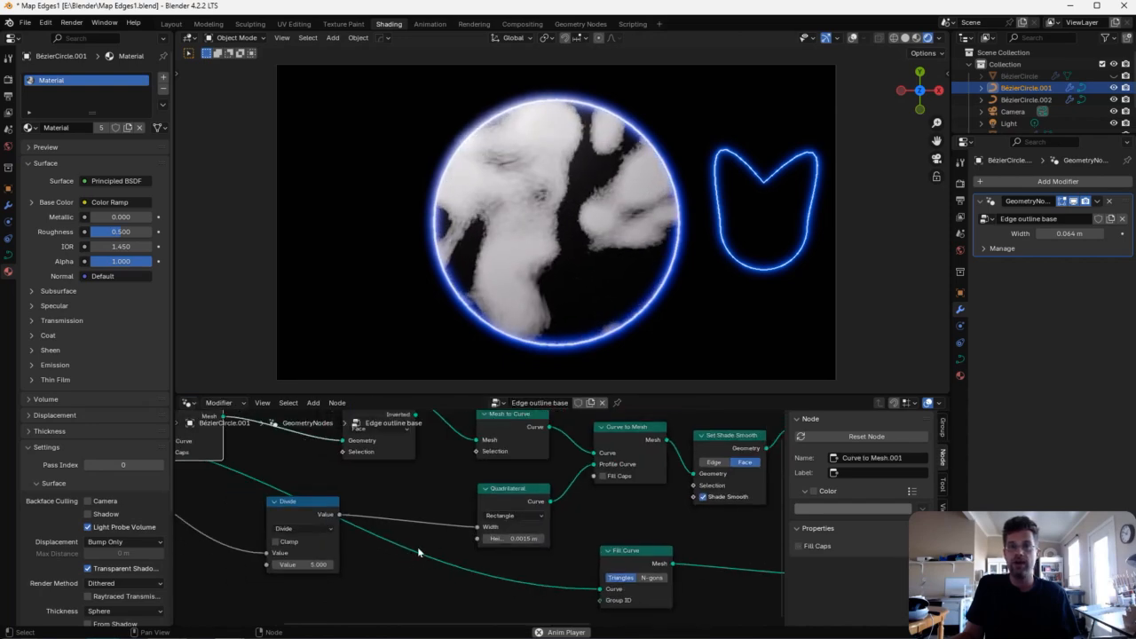
middle_drag(656, 534, 371, 551)
middle_drag(459, 537, 434, 497)
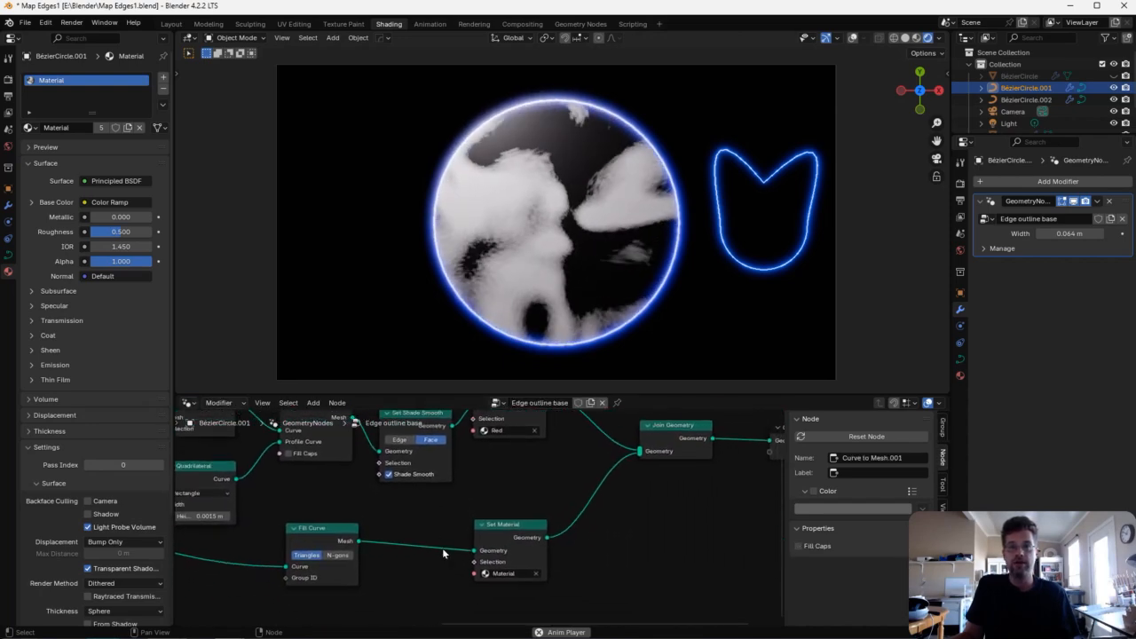
click(513, 529)
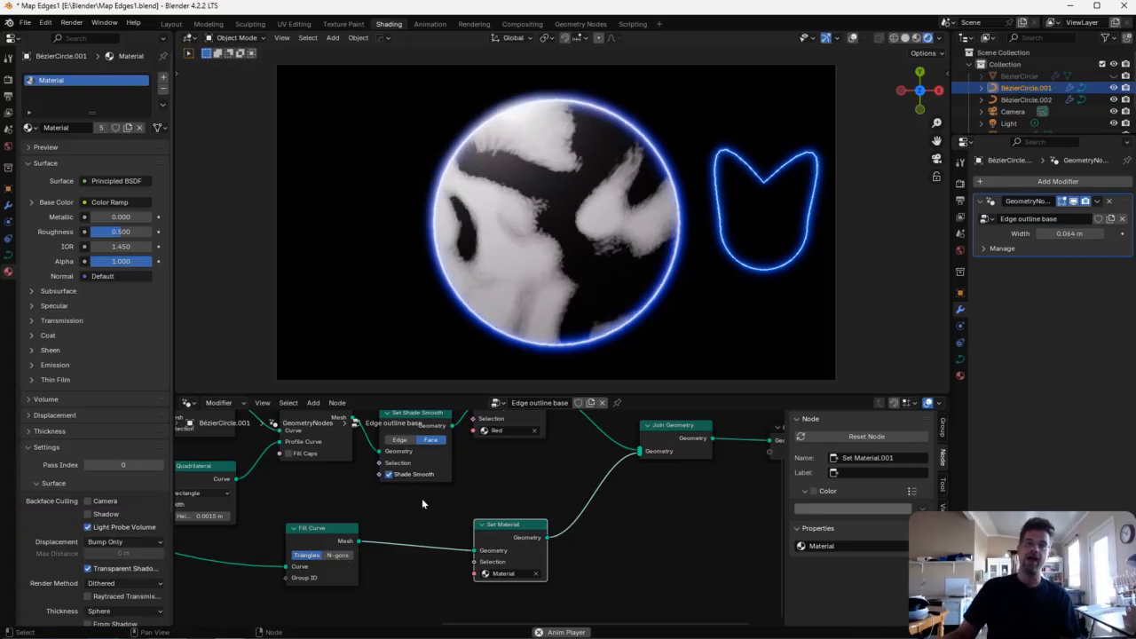
- Move the Set Material node that assigns Red slightly closer to the Join Geometry node
middle_drag(478, 408, 453, 489)
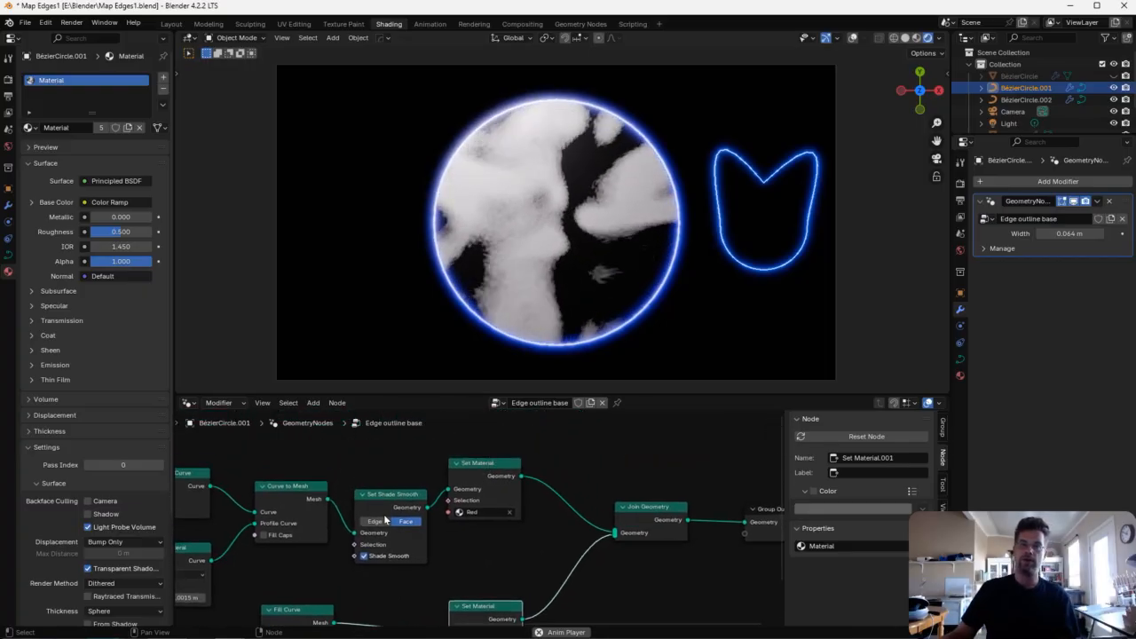
drag(478, 473, 502, 475)
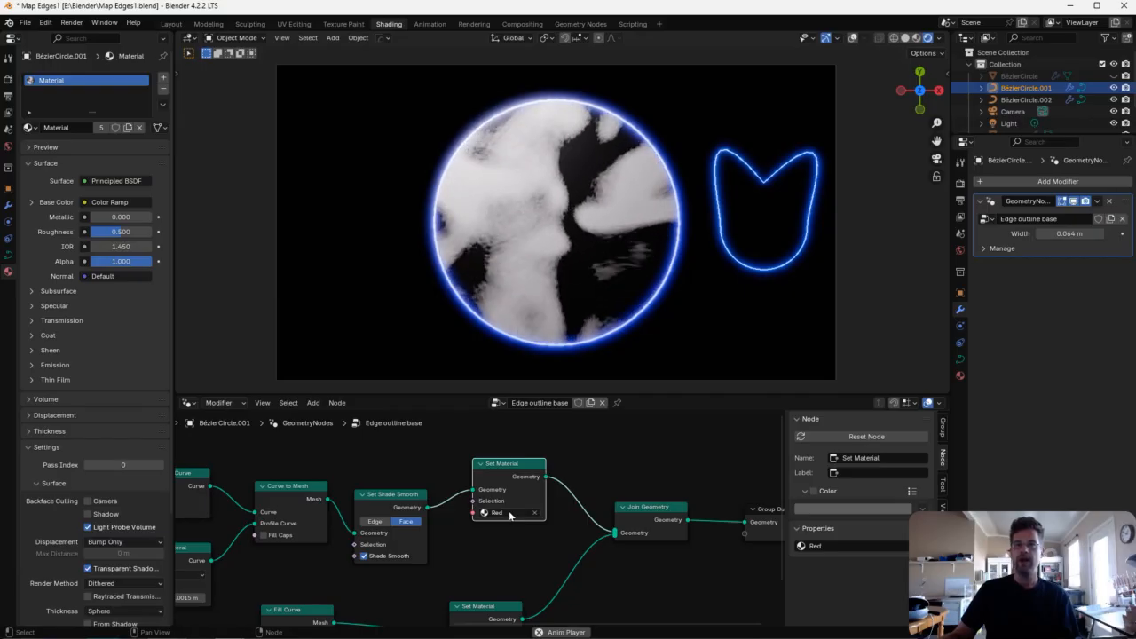
middle_drag(561, 542, 406, 514)
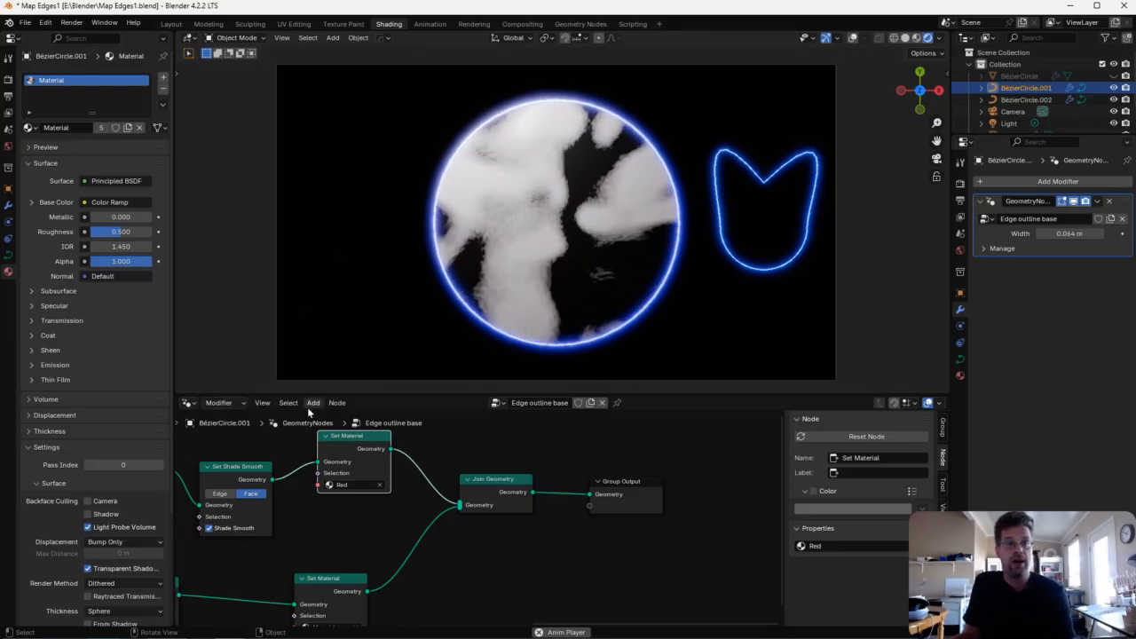
- Return to the shader nodes and assign the Red material to the circle's material slot
click(189, 403)
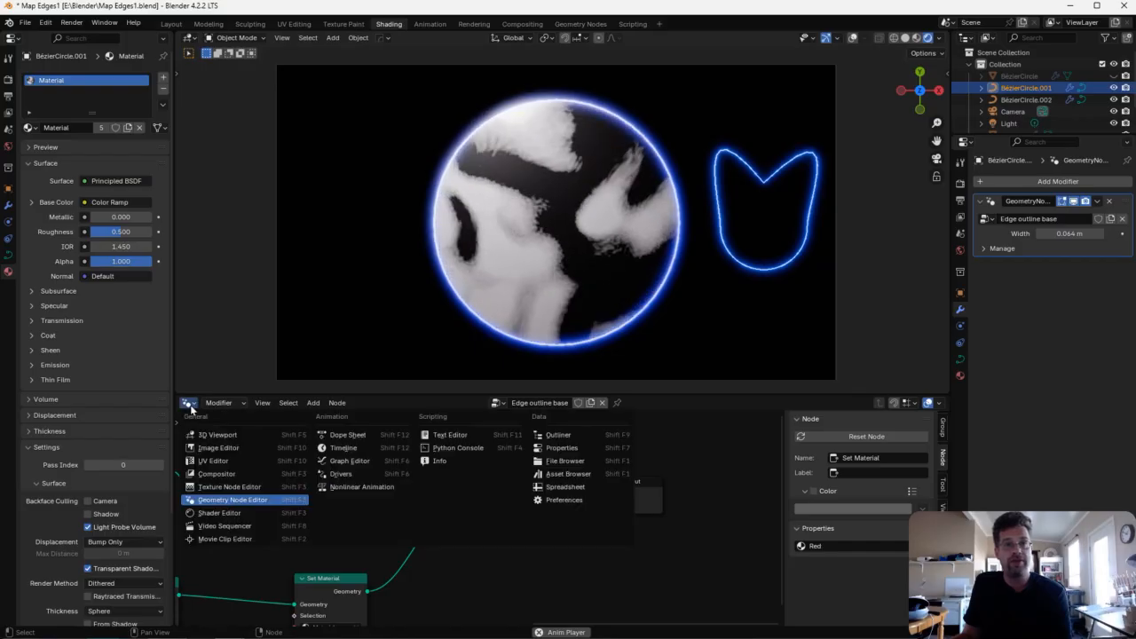
click(219, 513)
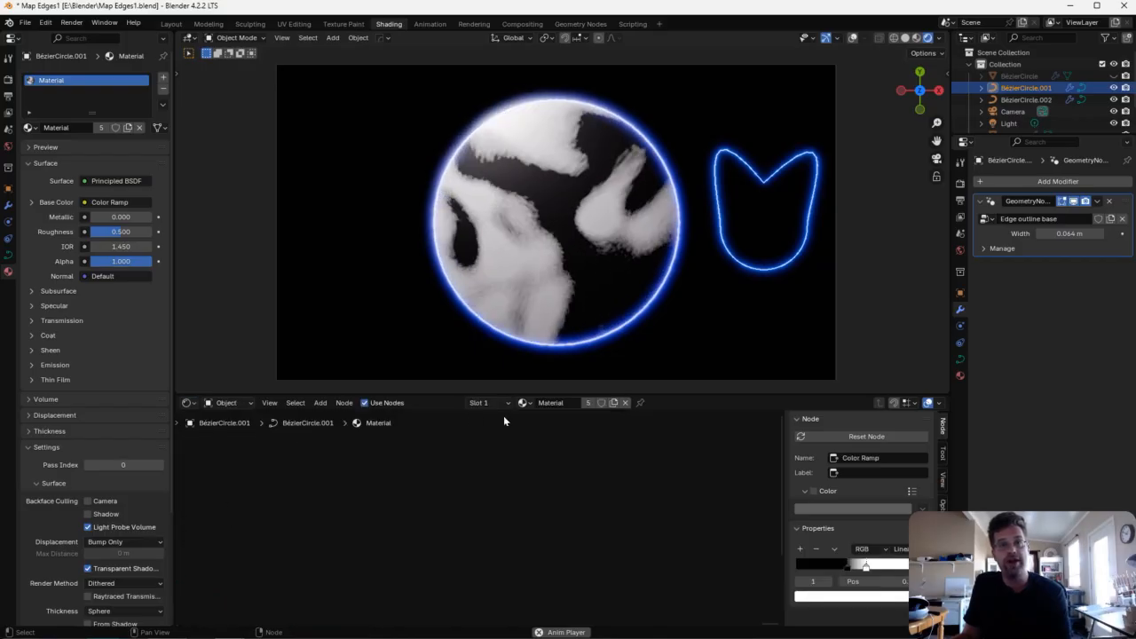
click(524, 403)
click(537, 420)
click(525, 403)
click(536, 443)
key(Home)
scroll(354, 537, up, 5)
- Set the emission color of the Red material's Principled BSDF to red
click(292, 537)
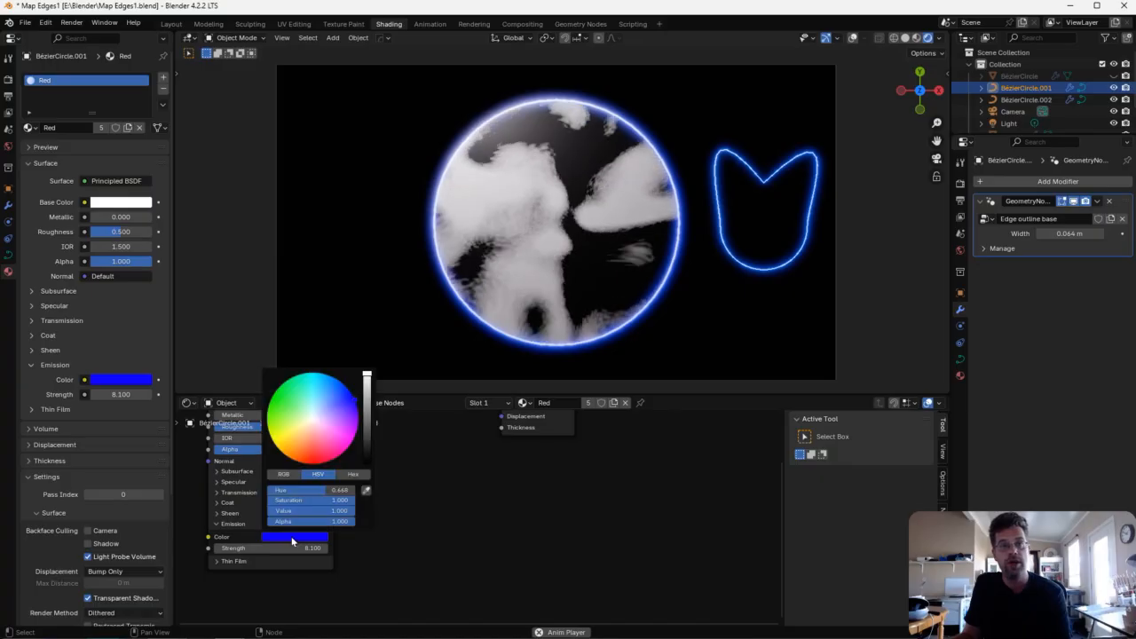
drag(325, 447, 312, 463)
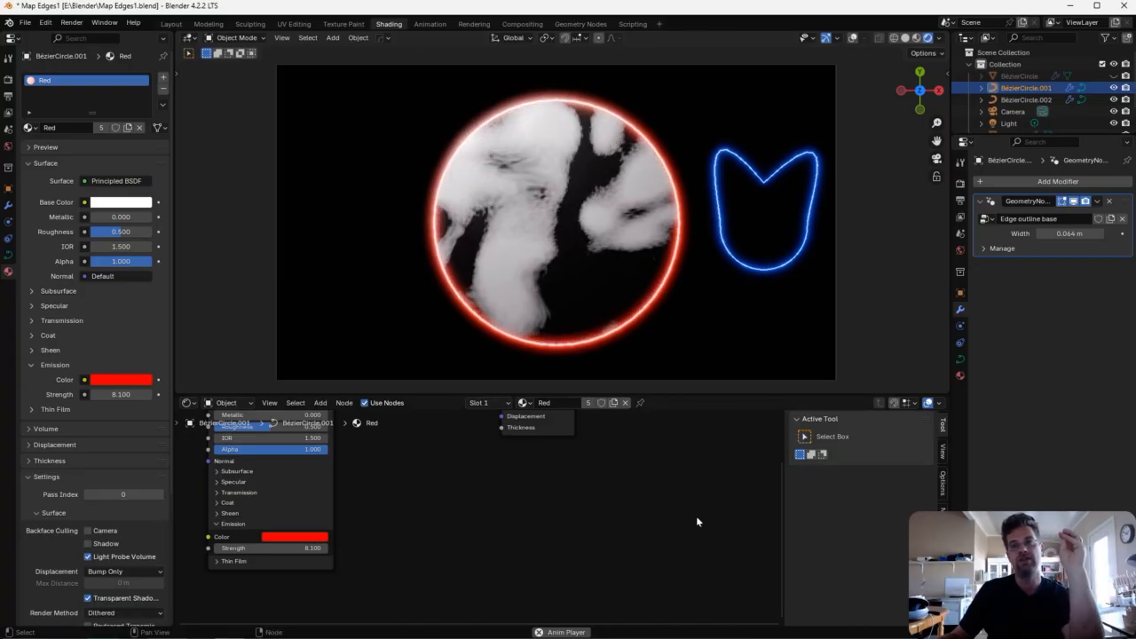
middle_drag(652, 494, 647, 553)
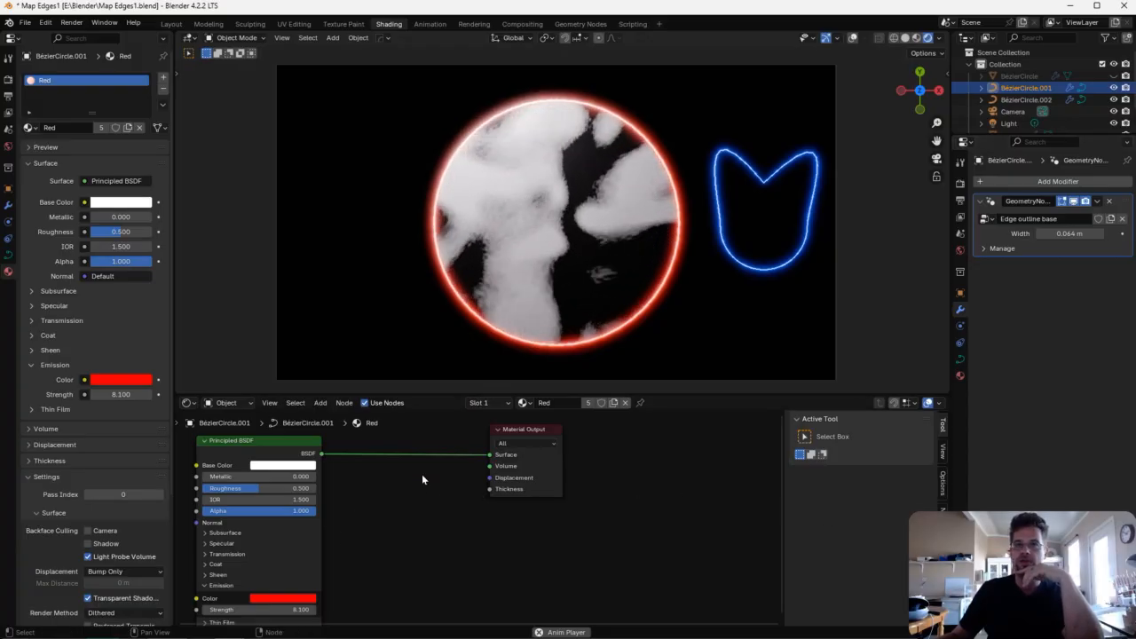
- Put the circle curve into Edit Mode and turn on the viewport overlays to show its control points
click(187, 403)
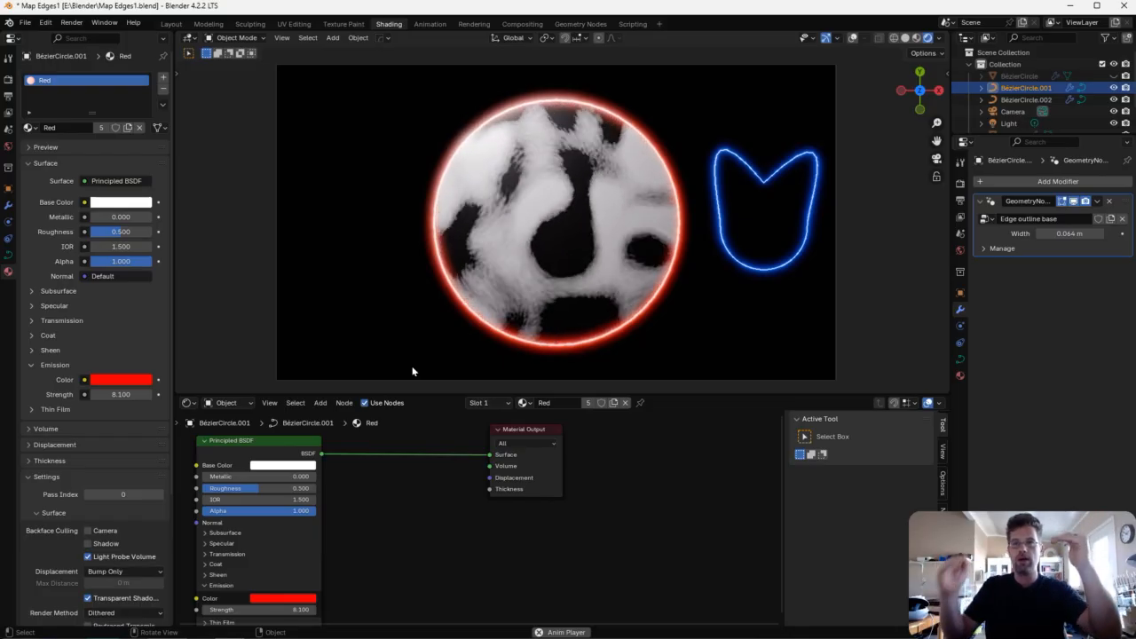
click(236, 38)
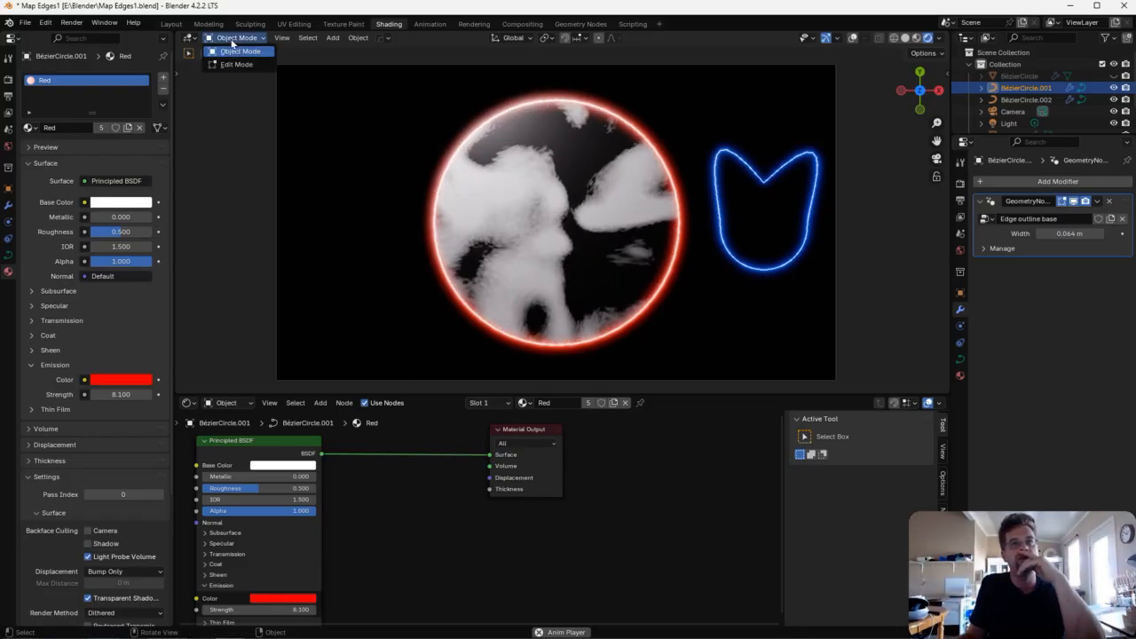
click(236, 65)
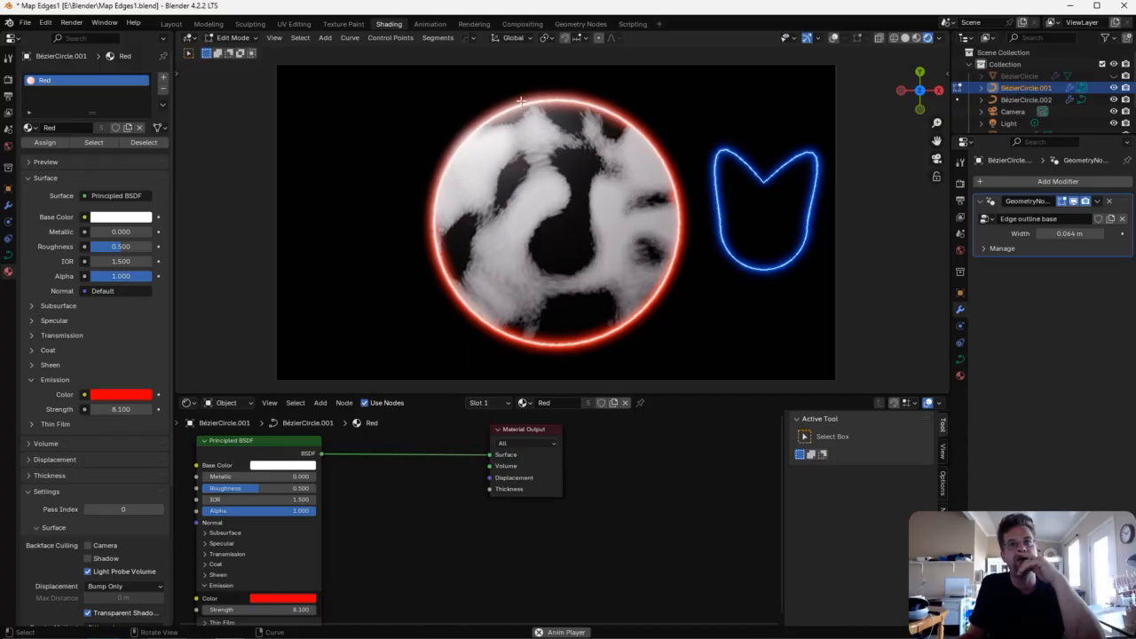
click(833, 37)
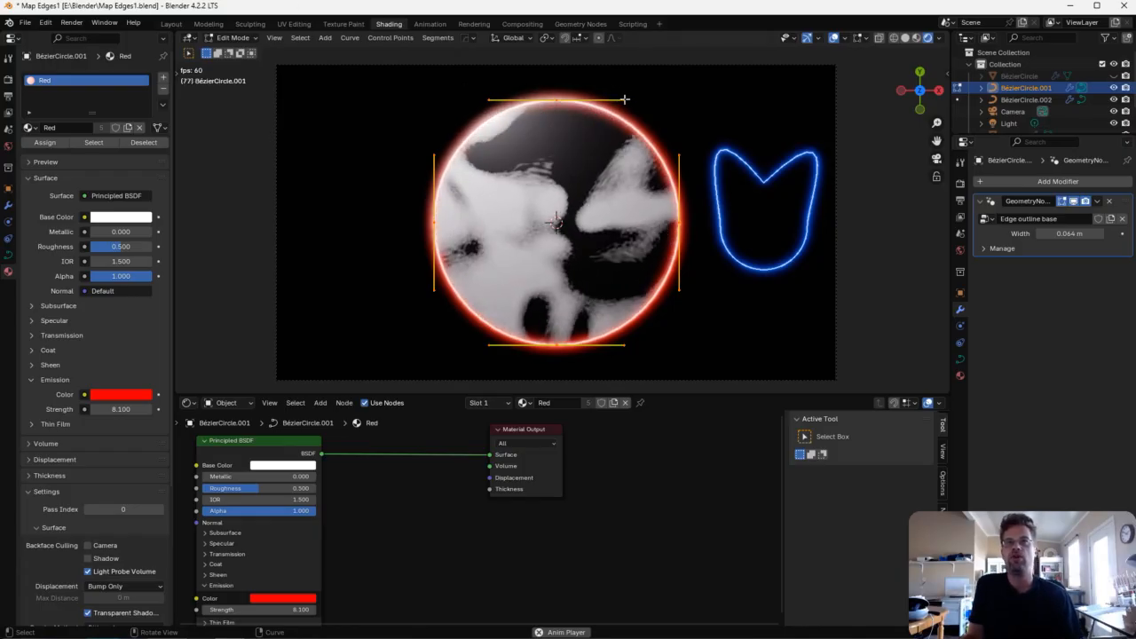
- Try moving a handle of the circle's uppermost control point to reshape the outline, and undo the move
key(g)
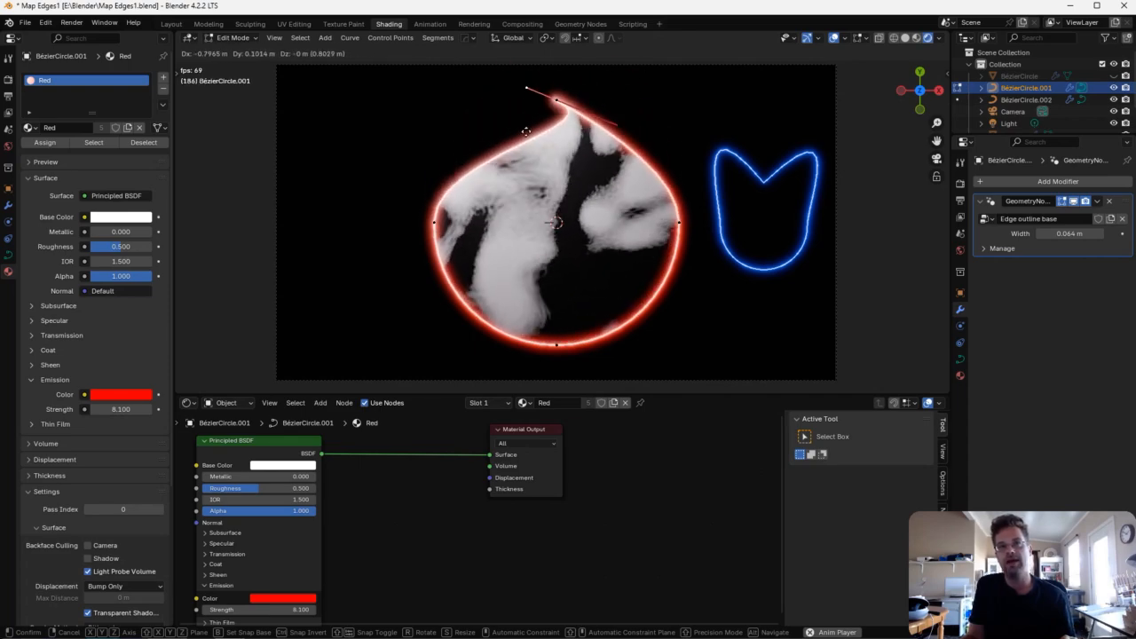
click(614, 199)
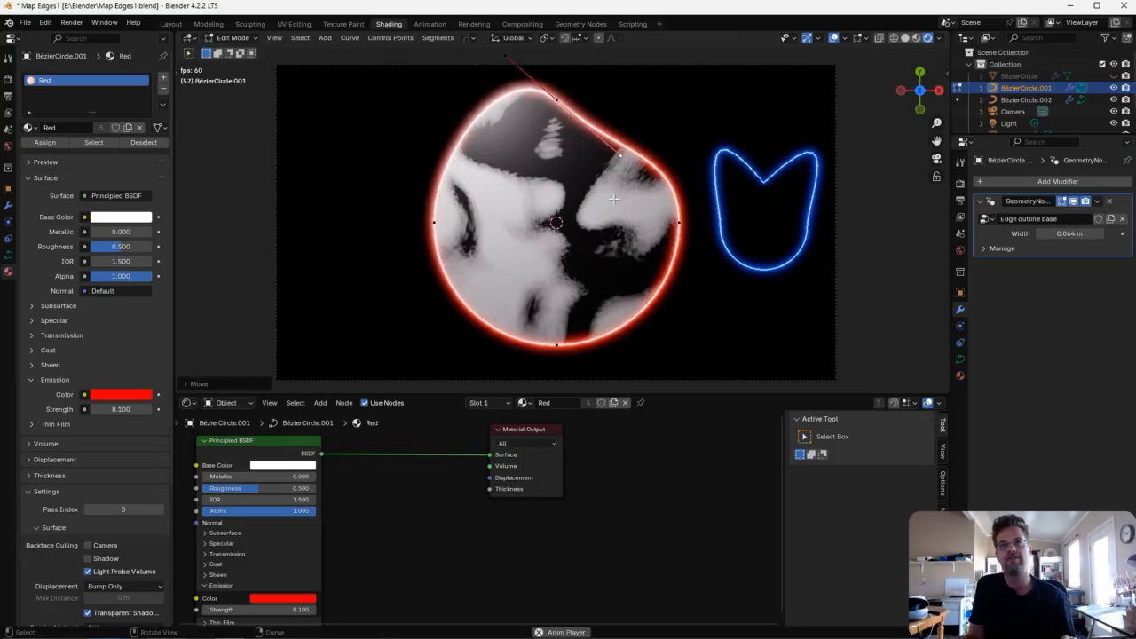
key(ctrl+z)
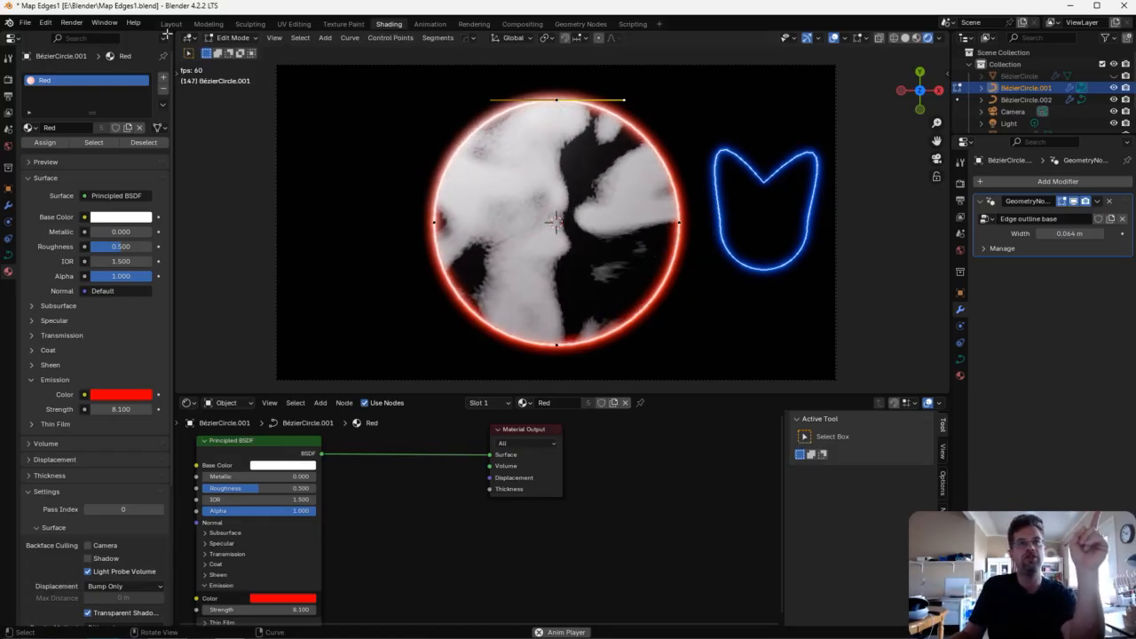
- Open a new window showing the scene in rendered shading through the camera, with overlays hidden
click(104, 24)
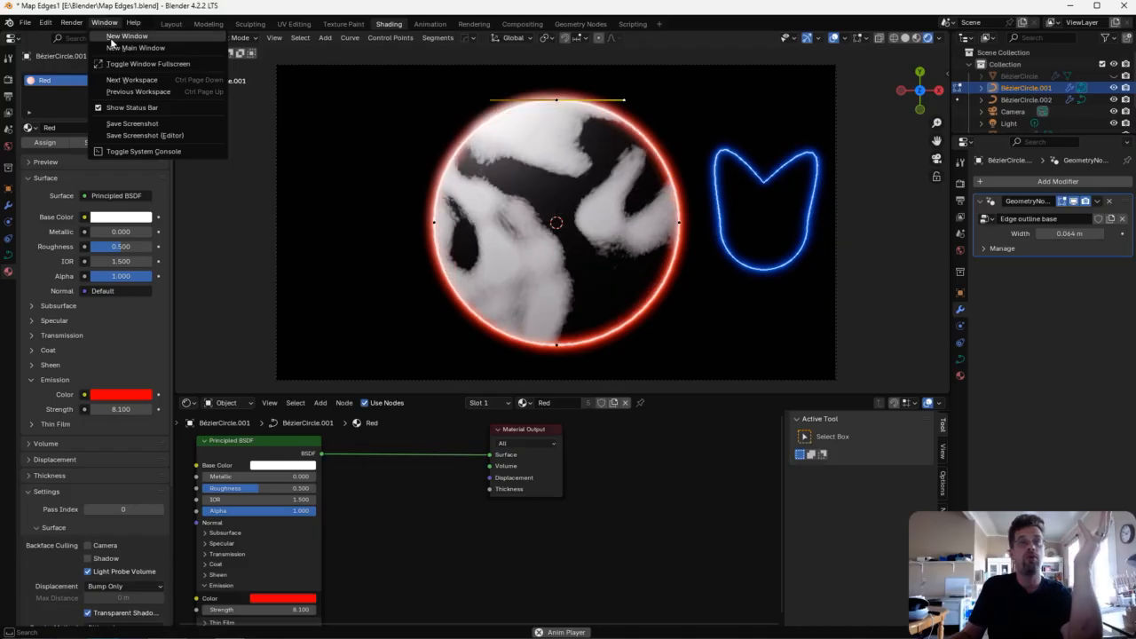
click(116, 37)
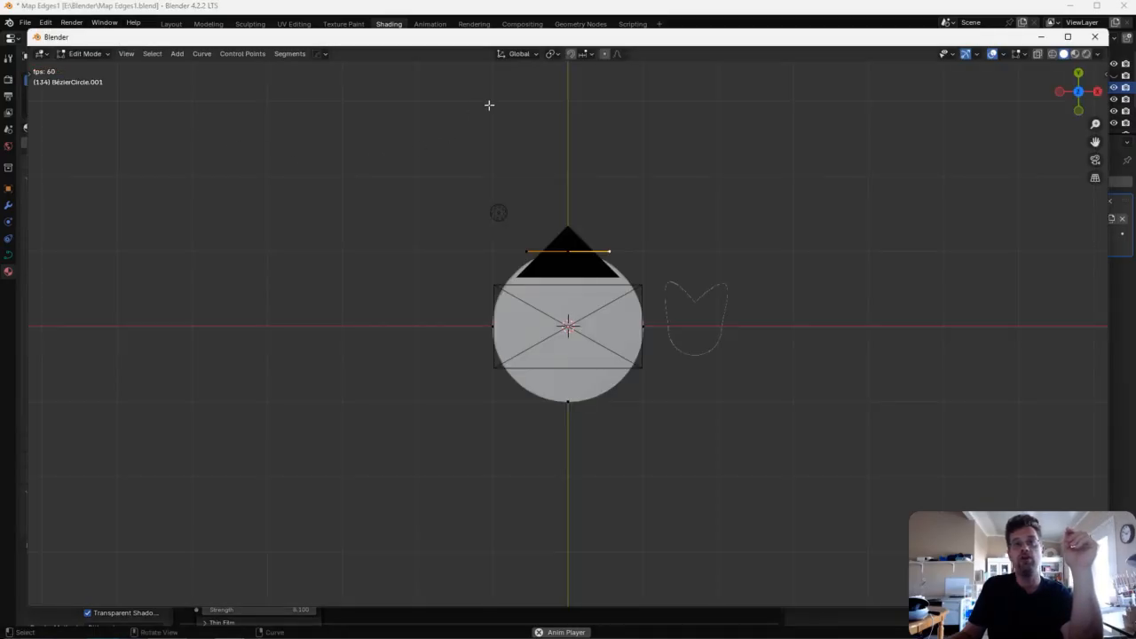
mouse_move(493, 42)
mouse_down()
mouse_move(214, 97)
mouse_move(449, 76)
mouse_move(487, 62)
mouse_up()
click(1080, 74)
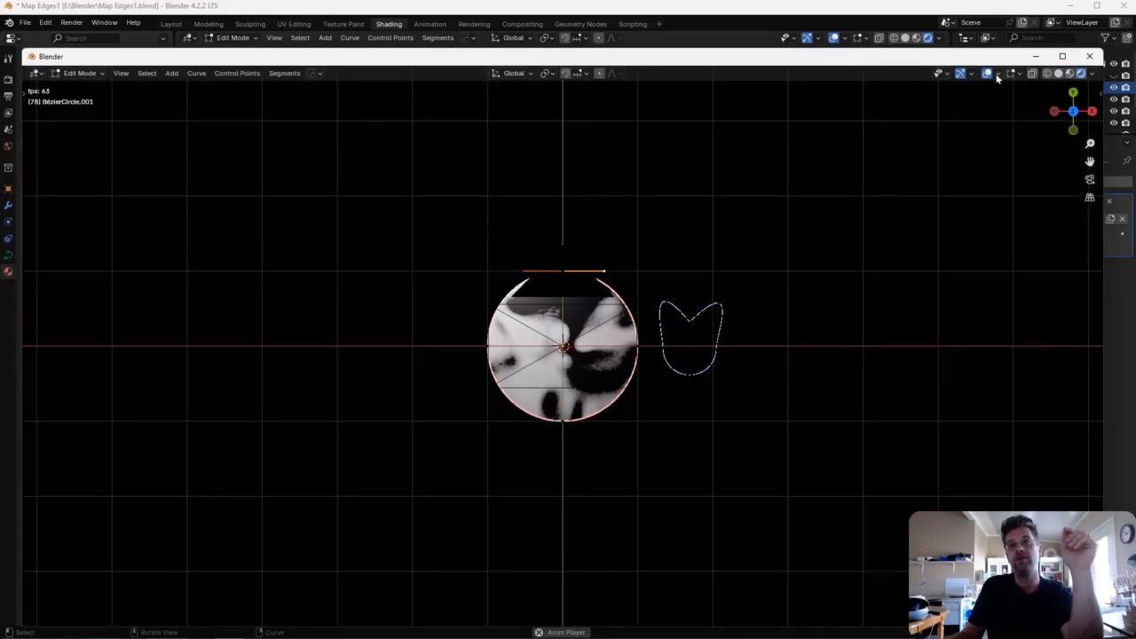
scroll(749, 260, up, 3)
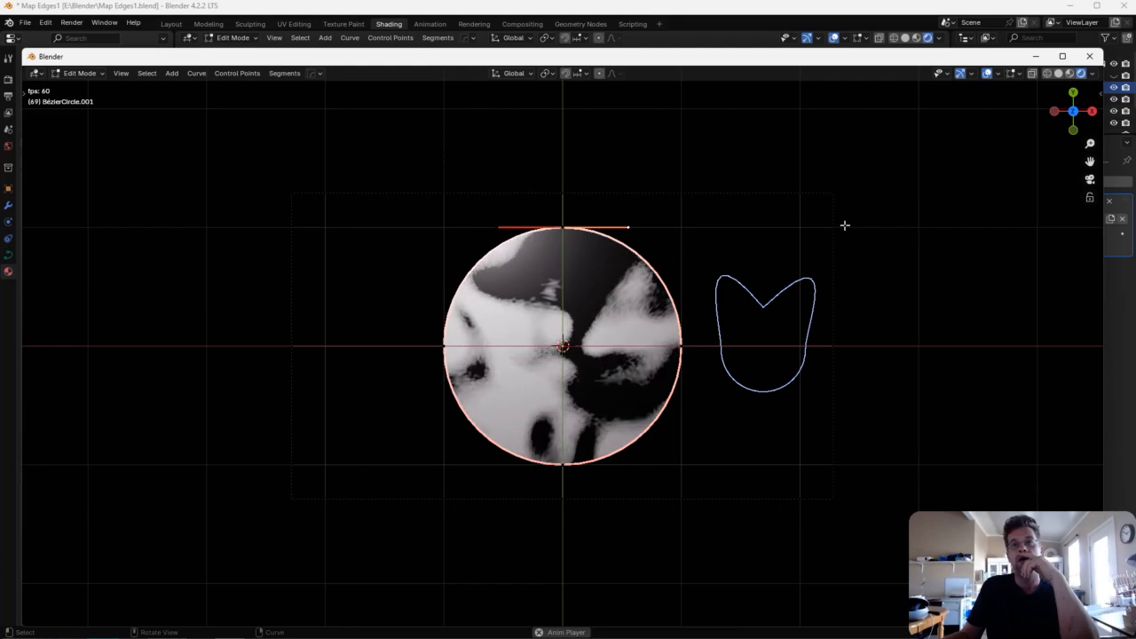
click(986, 73)
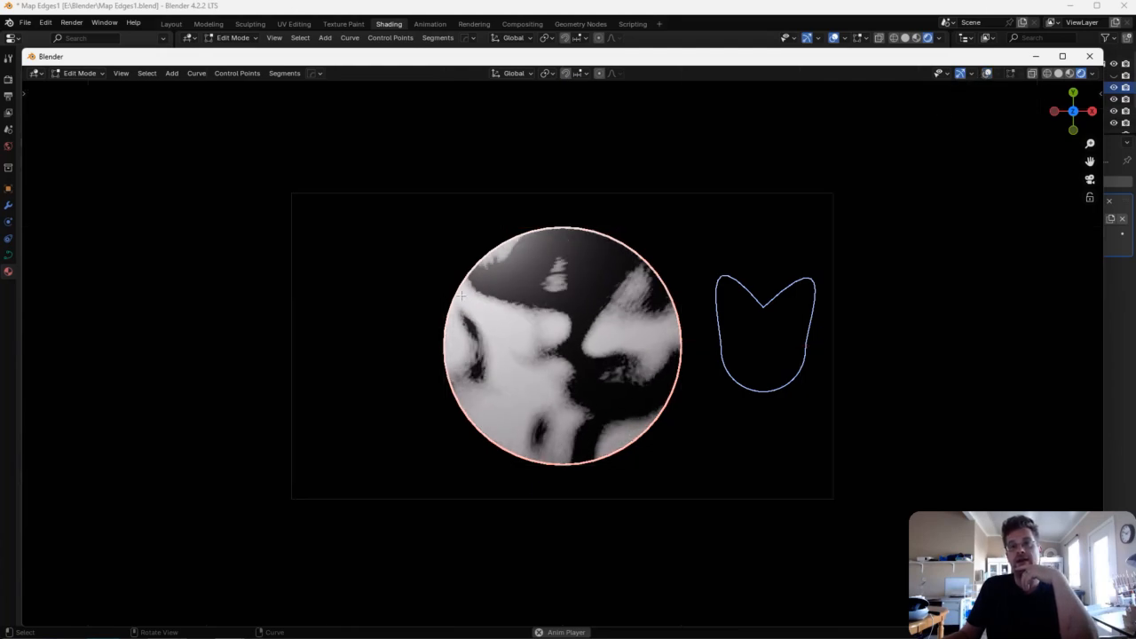
scroll(672, 348, up, 3)
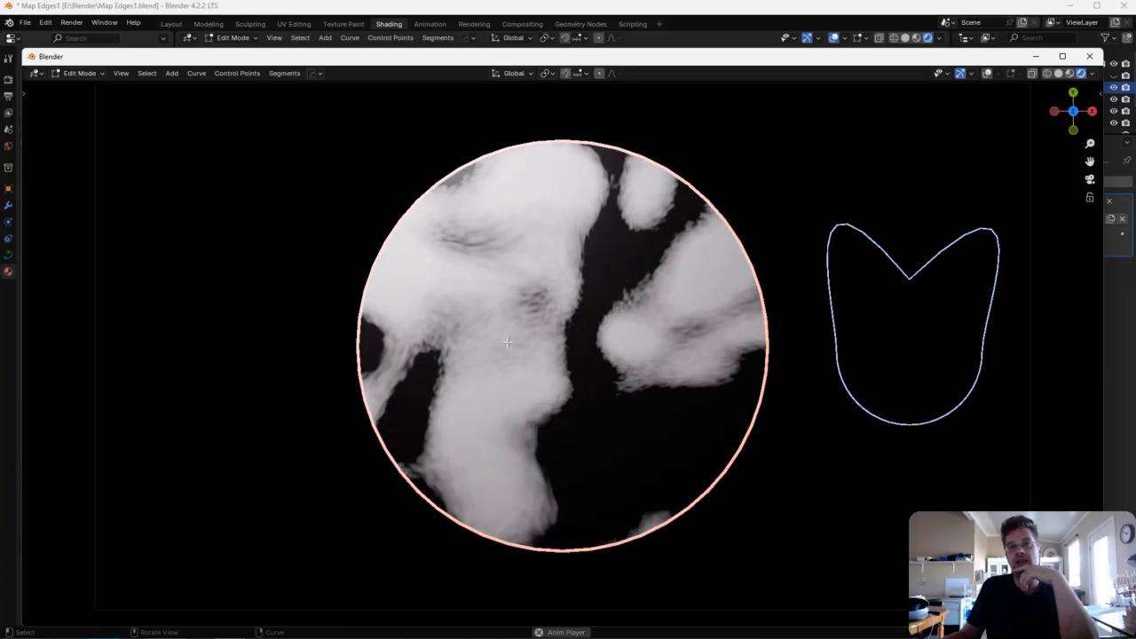
scroll(508, 342, down, 1)
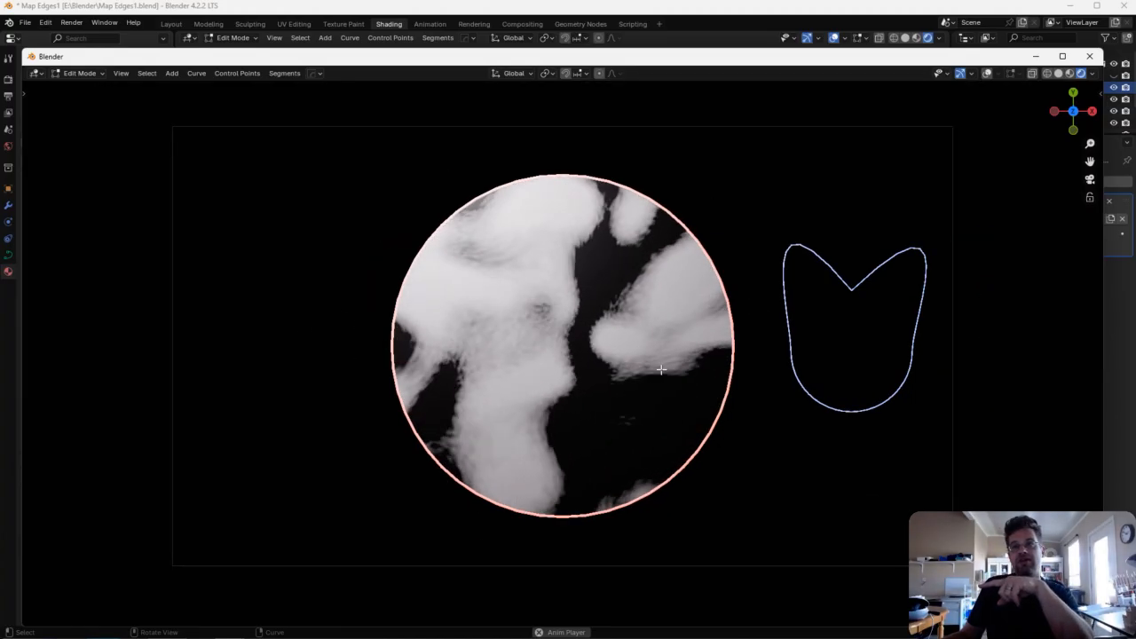
- Set the new window's viewport compositor to Always to preview the glow, and close the window
click(1090, 75)
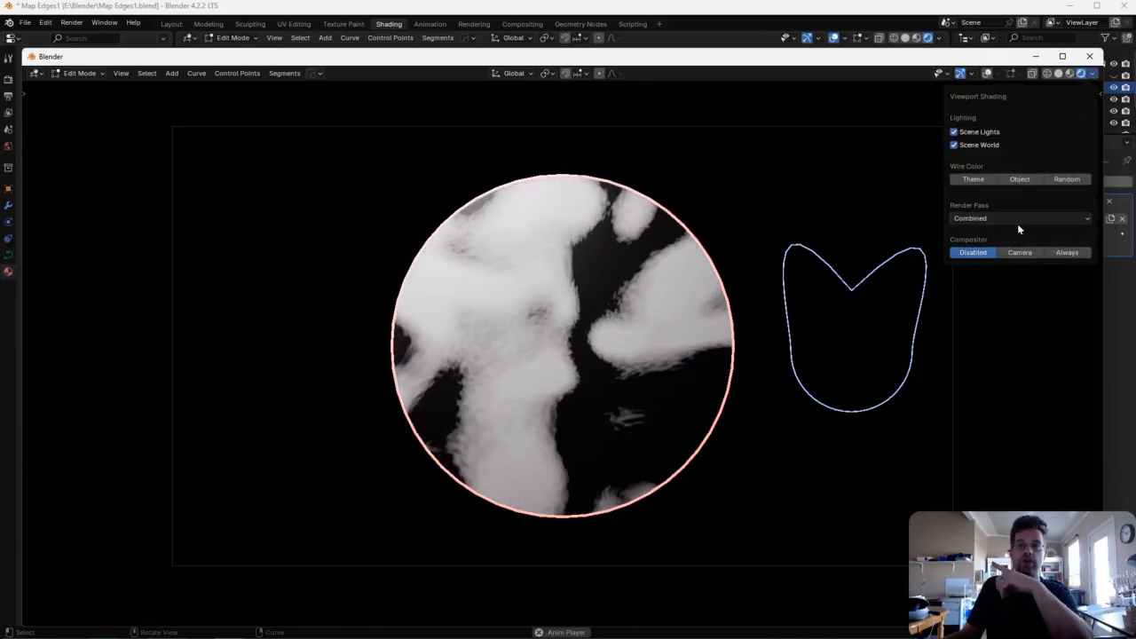
click(1078, 254)
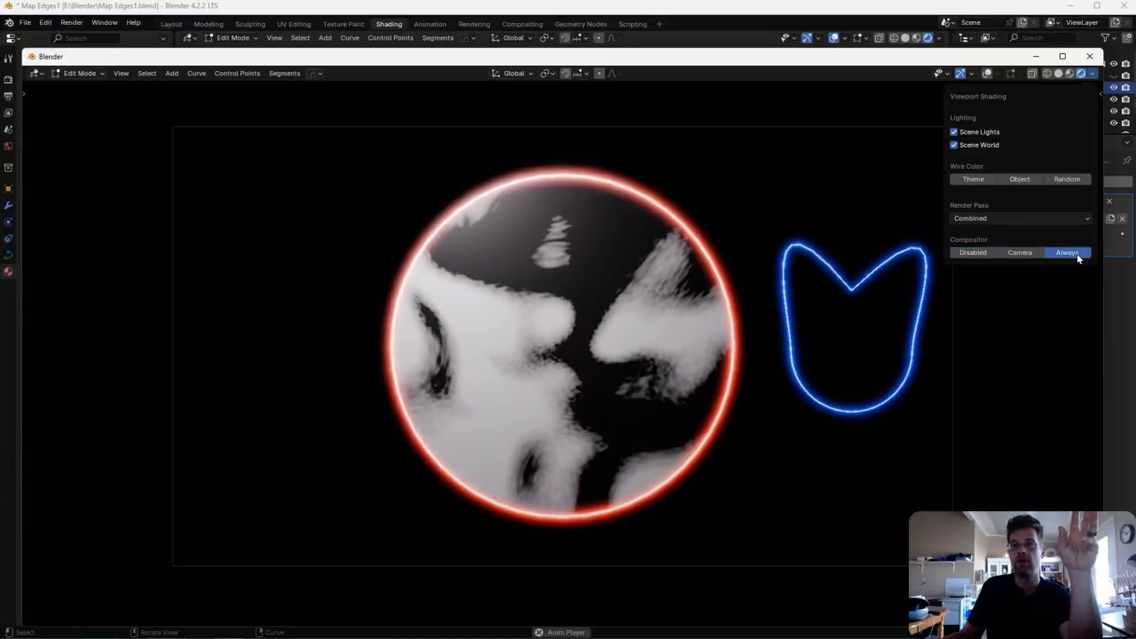
click(1088, 75)
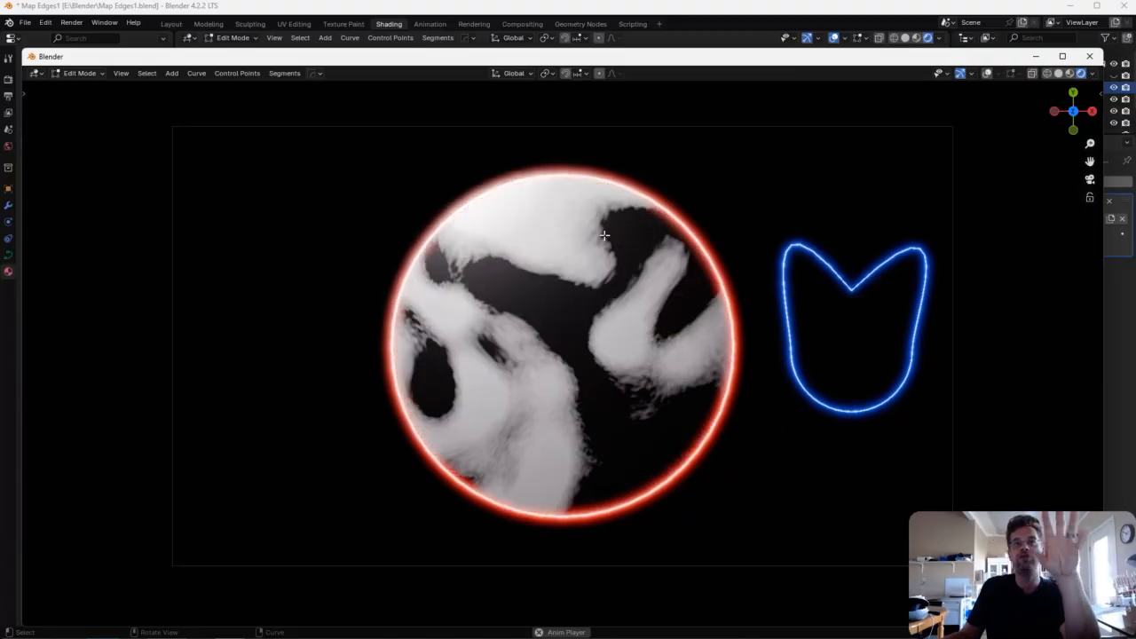
scroll(641, 308, up, 1)
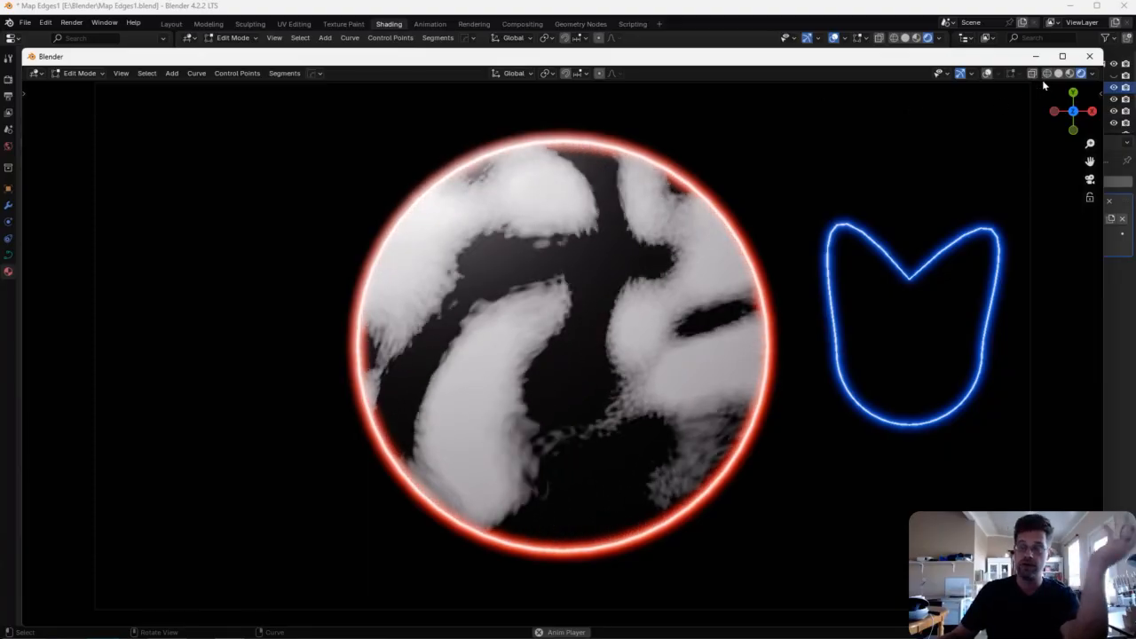
click(1090, 56)
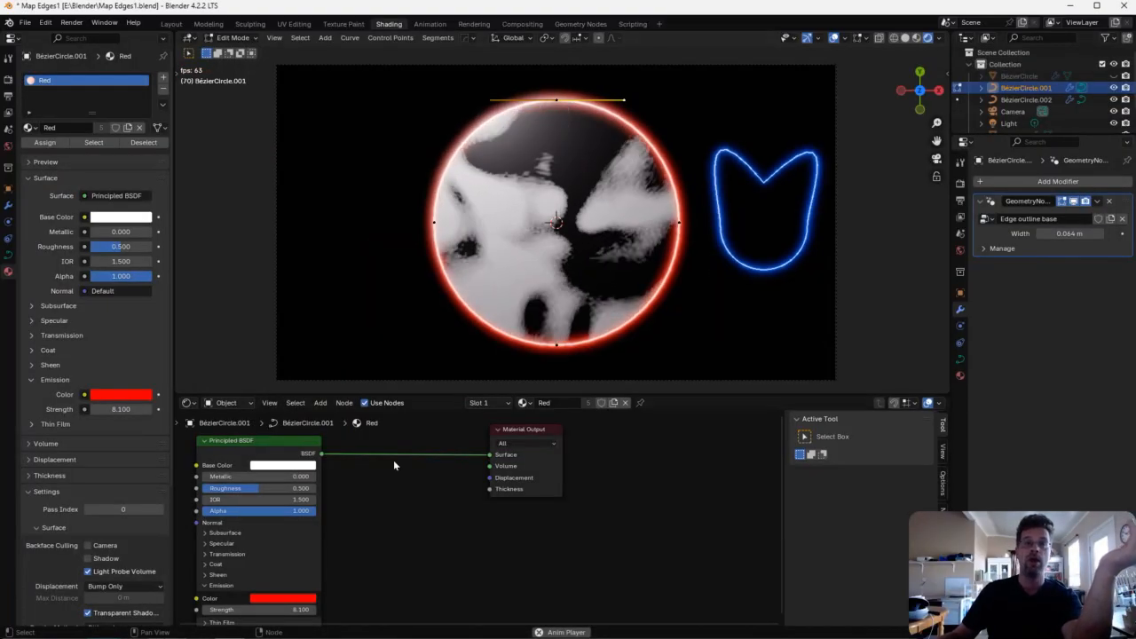
- Switch the node area from the Shader Editor to the Compositor to show the scene's glow setup
click(188, 403)
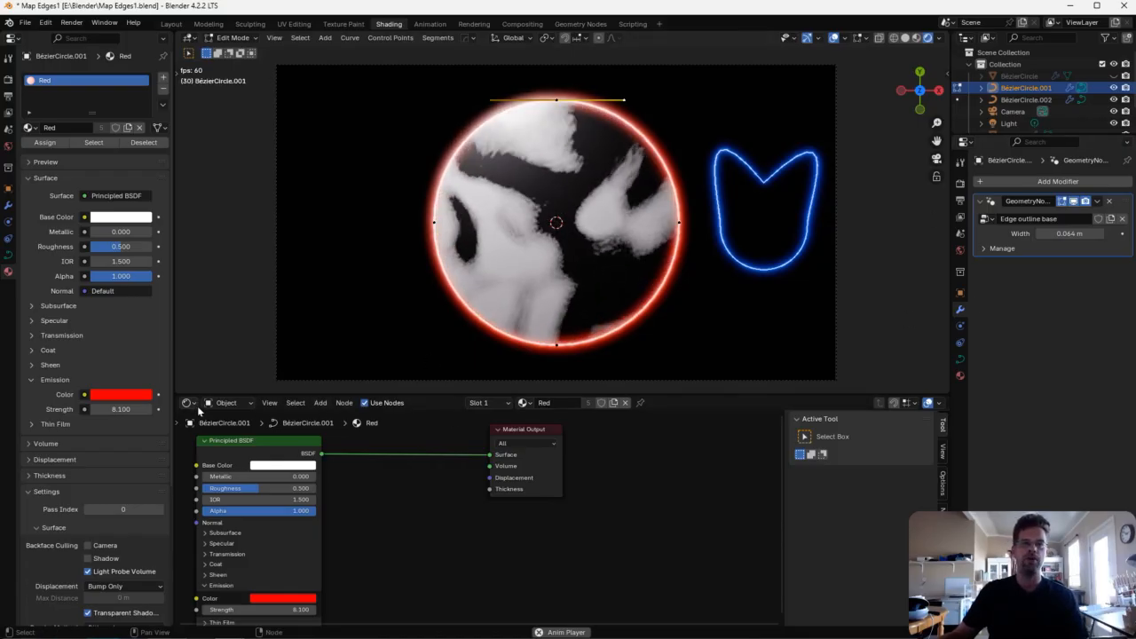
click(189, 403)
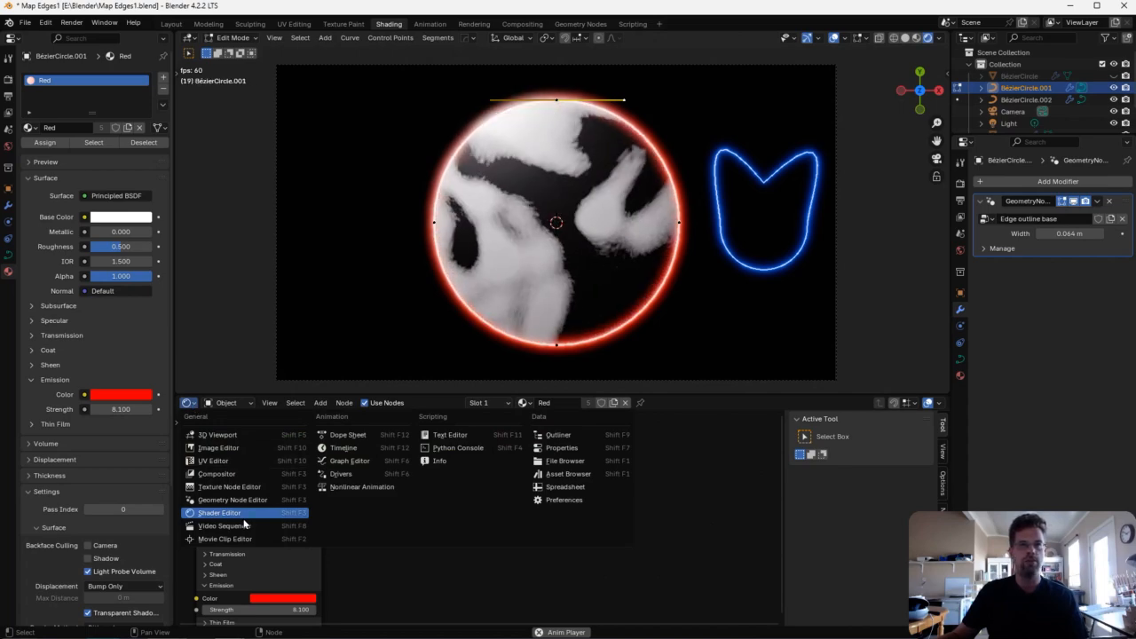
click(228, 477)
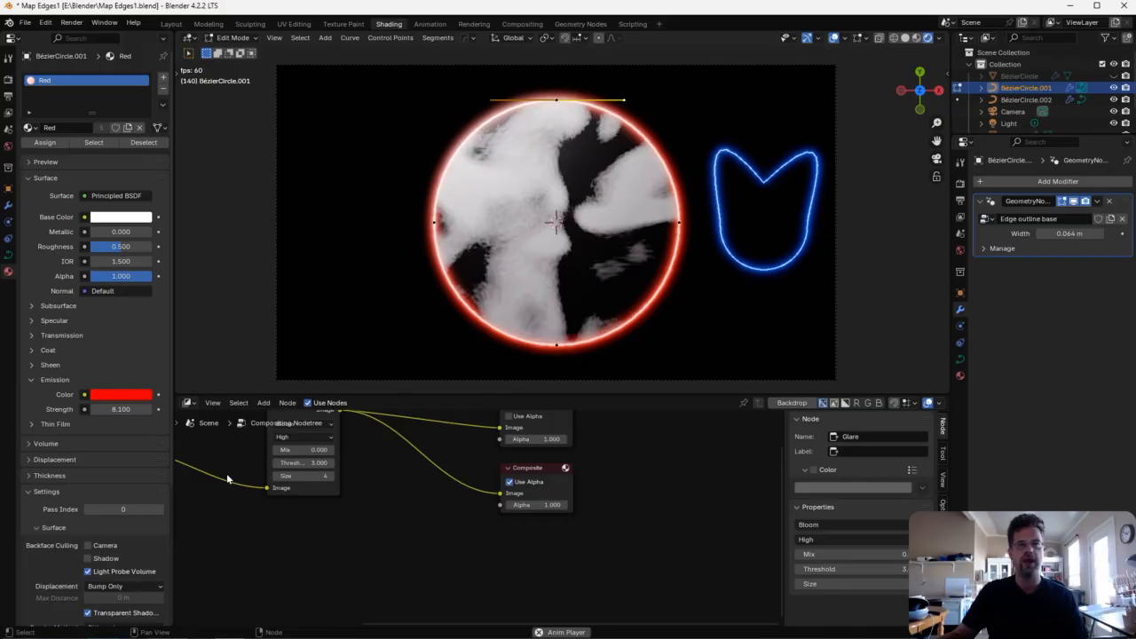
middle_drag(362, 559, 433, 553)
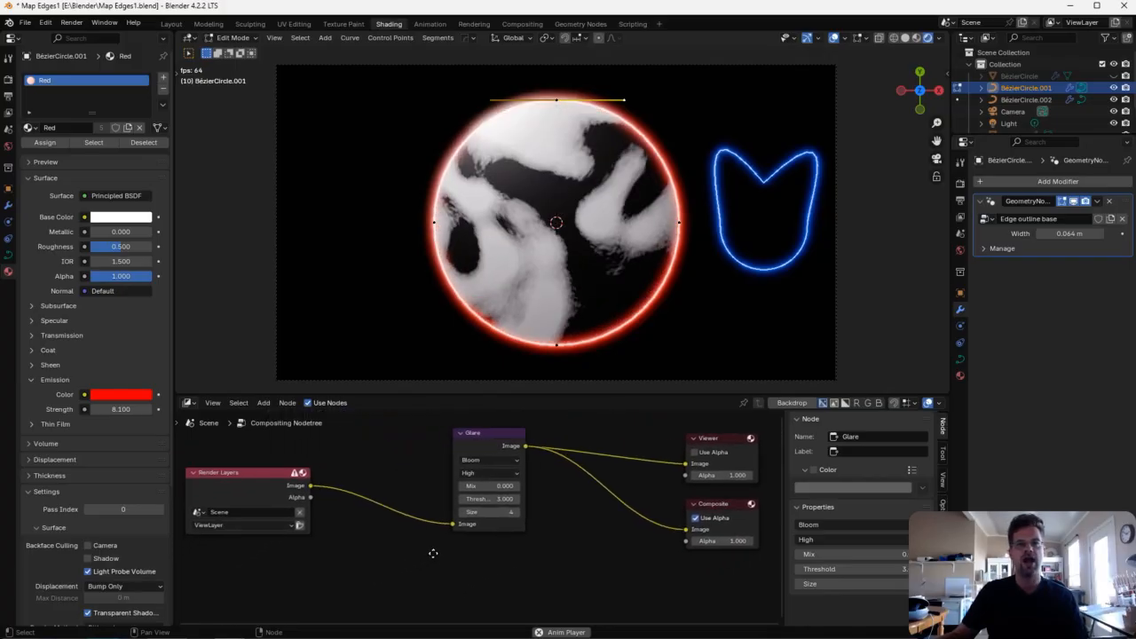
- Rearrange the compositing nodes, spacing the Glare node between Render Layers and the Viewer and Composite outputs
drag(466, 453, 462, 462)
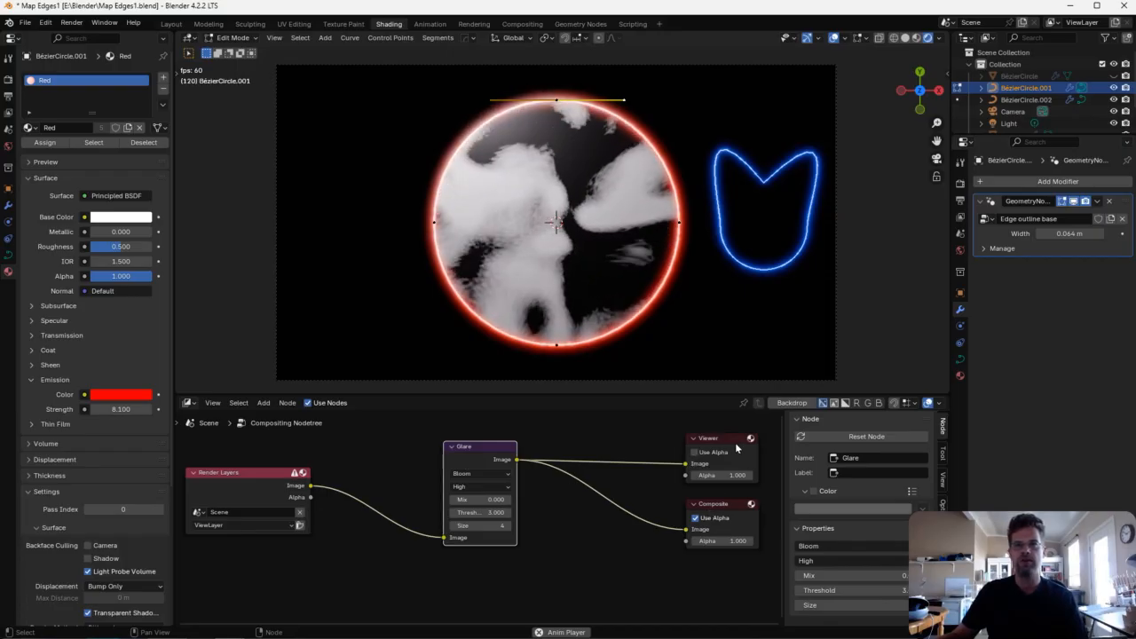
mouse_move(482, 451)
mouse_down()
mouse_move(487, 436)
mouse_move(475, 451)
mouse_up()
drag(240, 470, 237, 476)
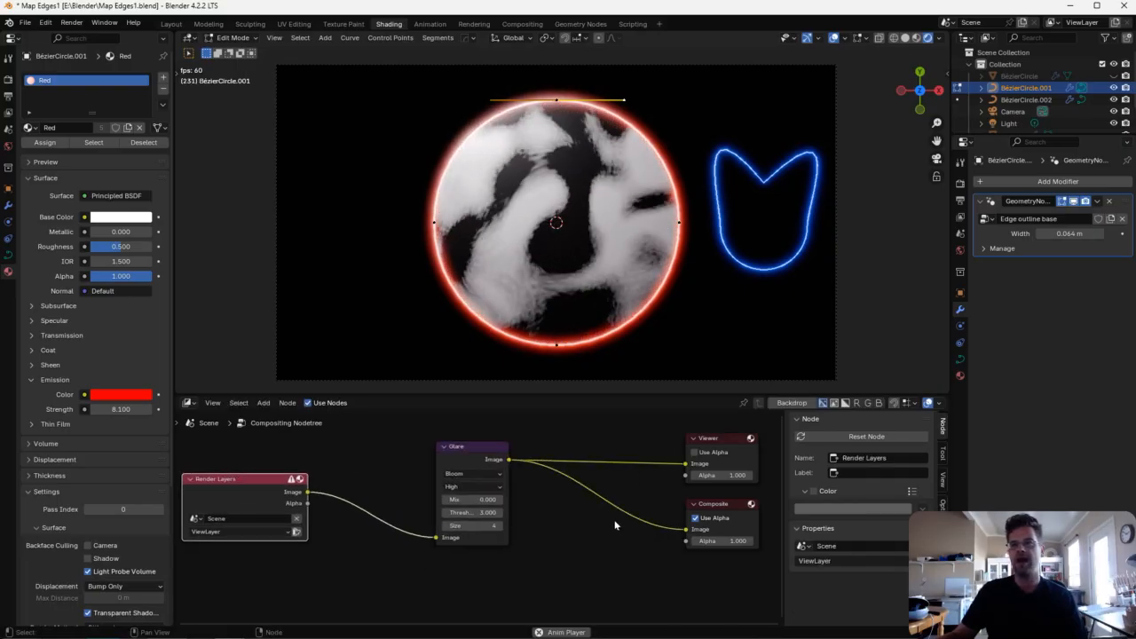
drag(456, 451, 422, 460)
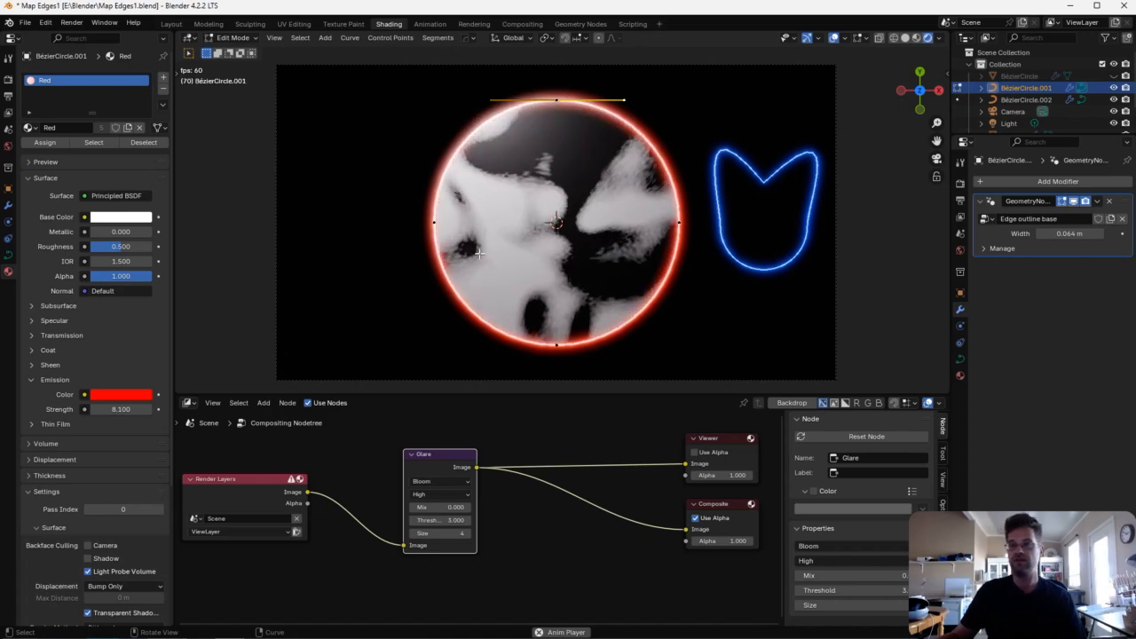
drag(439, 456, 461, 454)
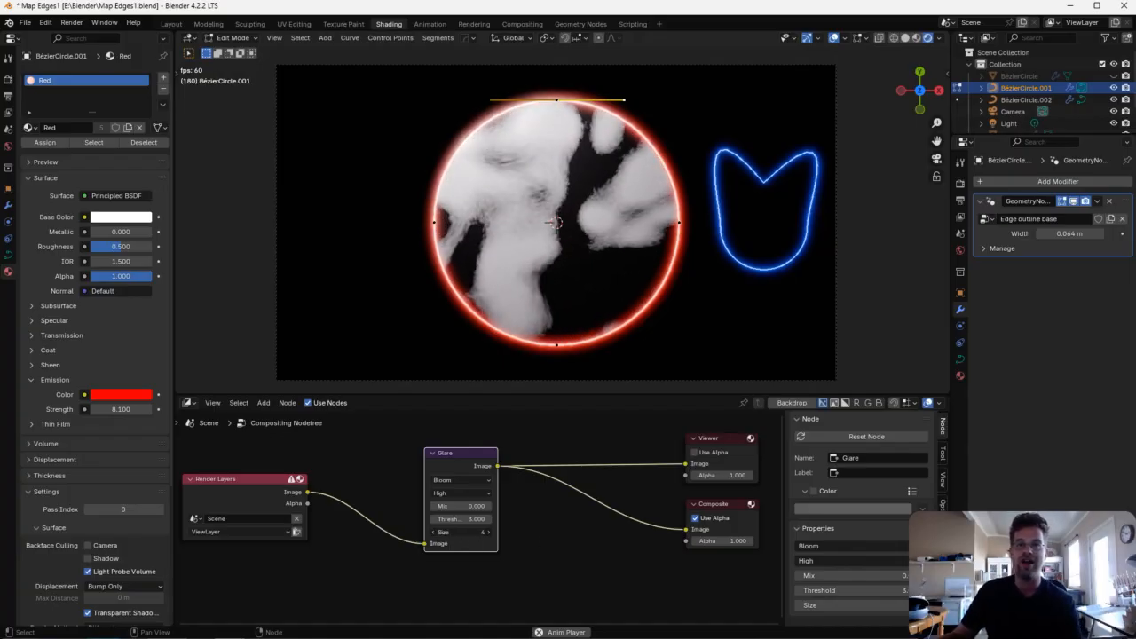
- Compare Glare bloom sizes 3 and 5 on the outline, and leave the size at 3
click(433, 532)
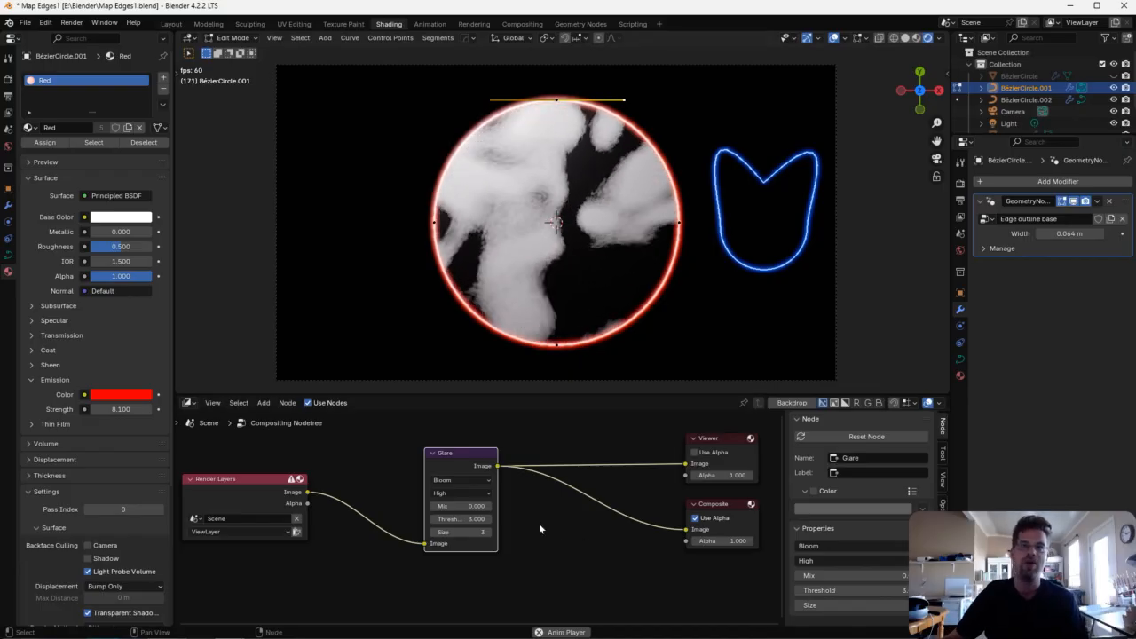
drag(462, 533, 478, 532)
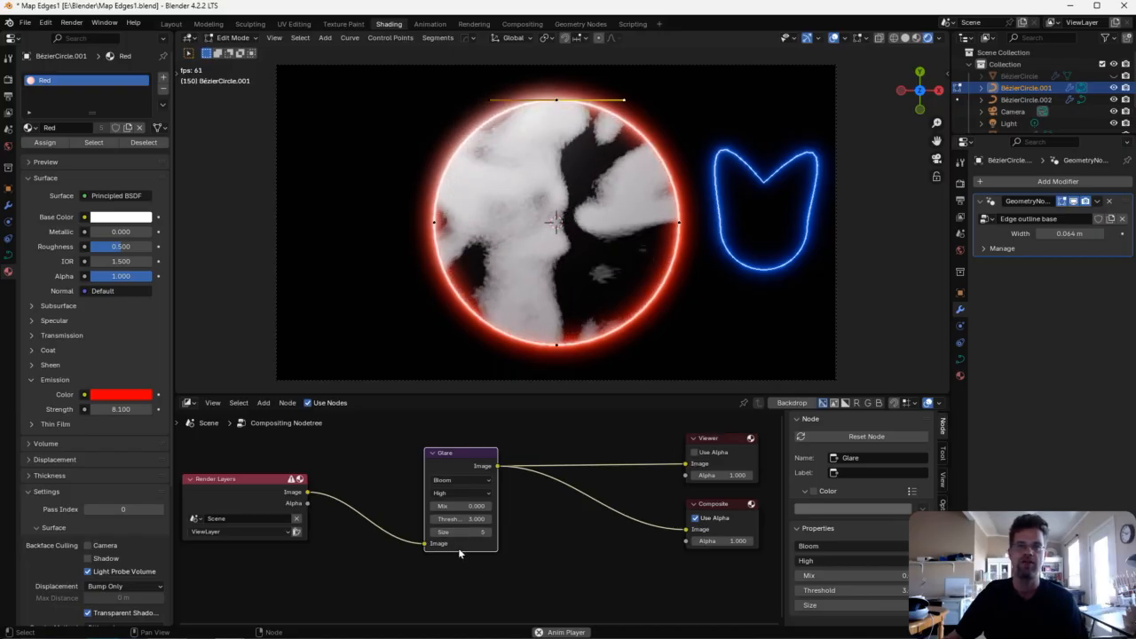
drag(465, 533, 444, 533)
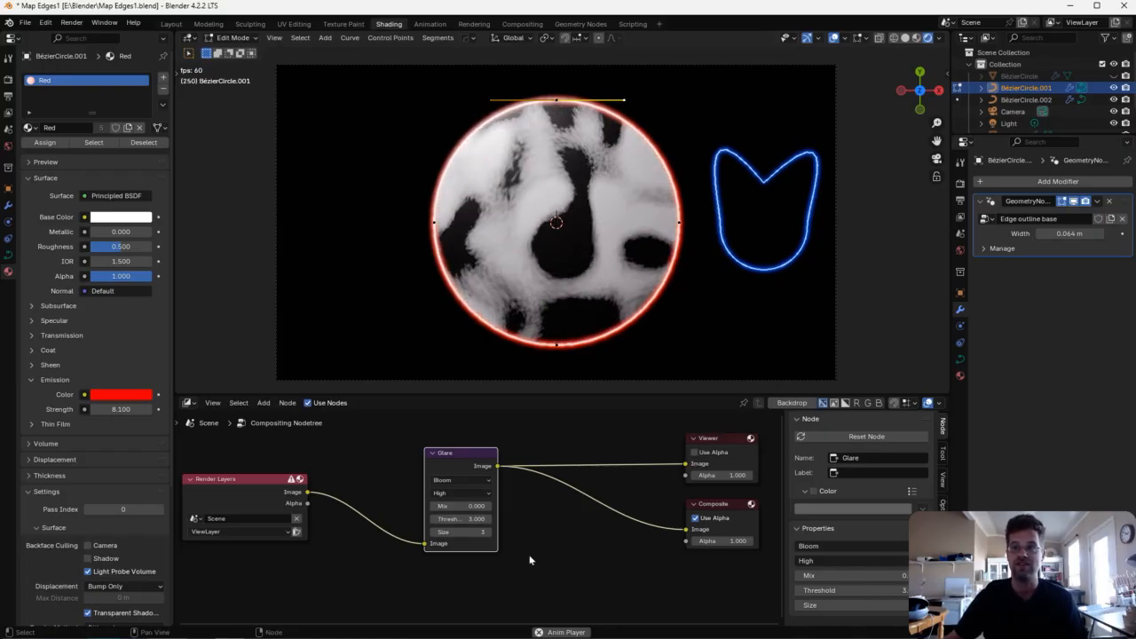
click(940, 39)
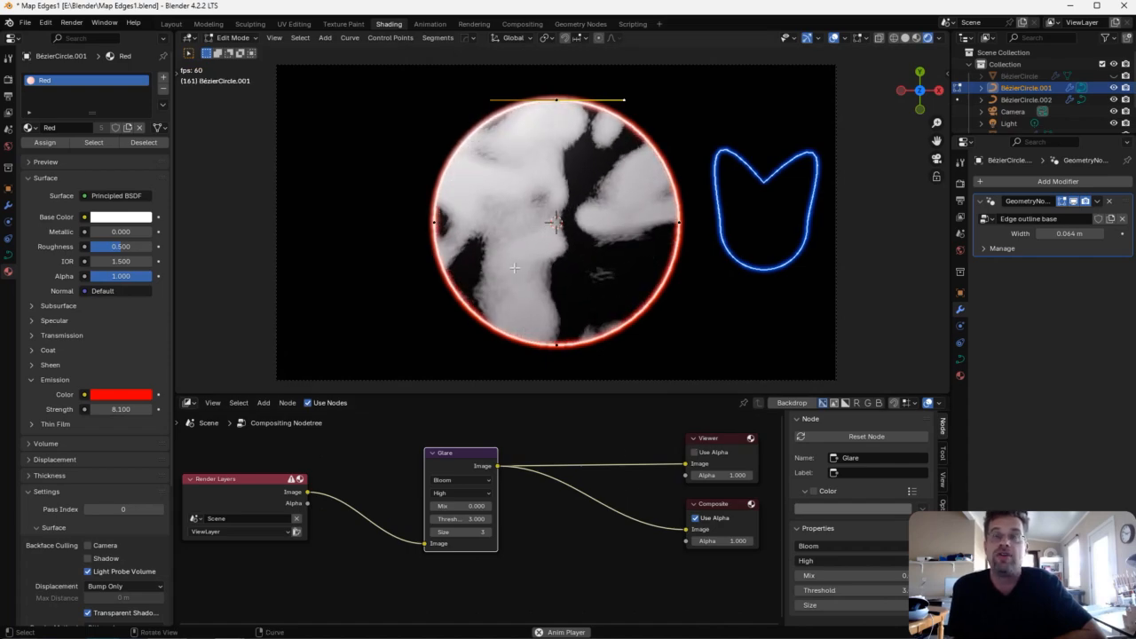
- Show the Edge outline base geometry nodes with the Group Input's Width, and set the modifier's Width to 0.164 m
click(206, 232)
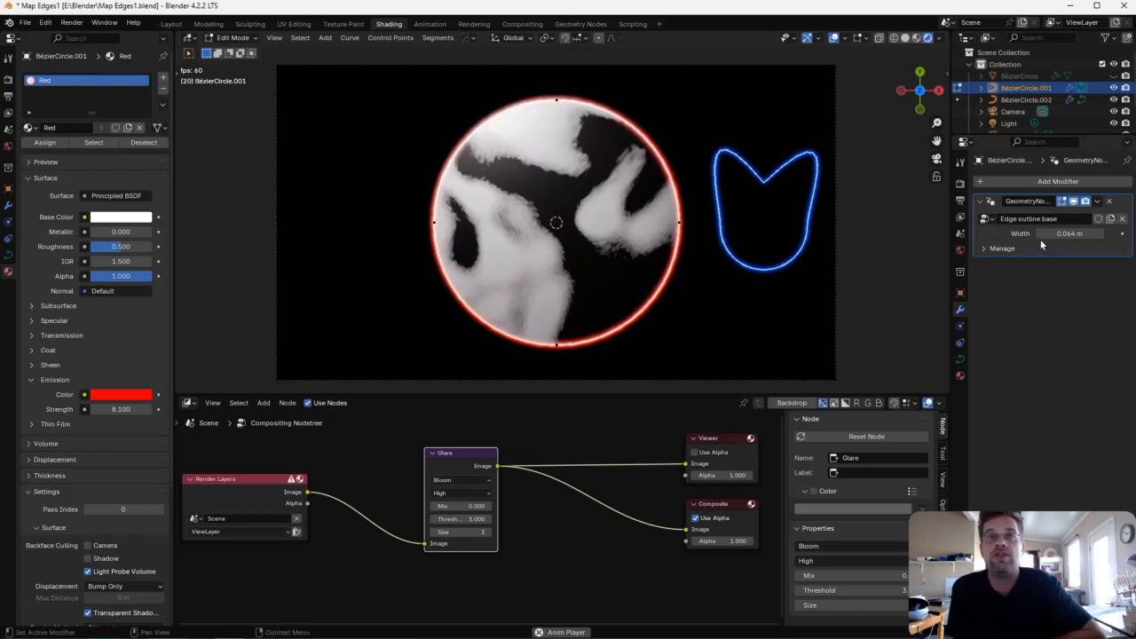
click(188, 403)
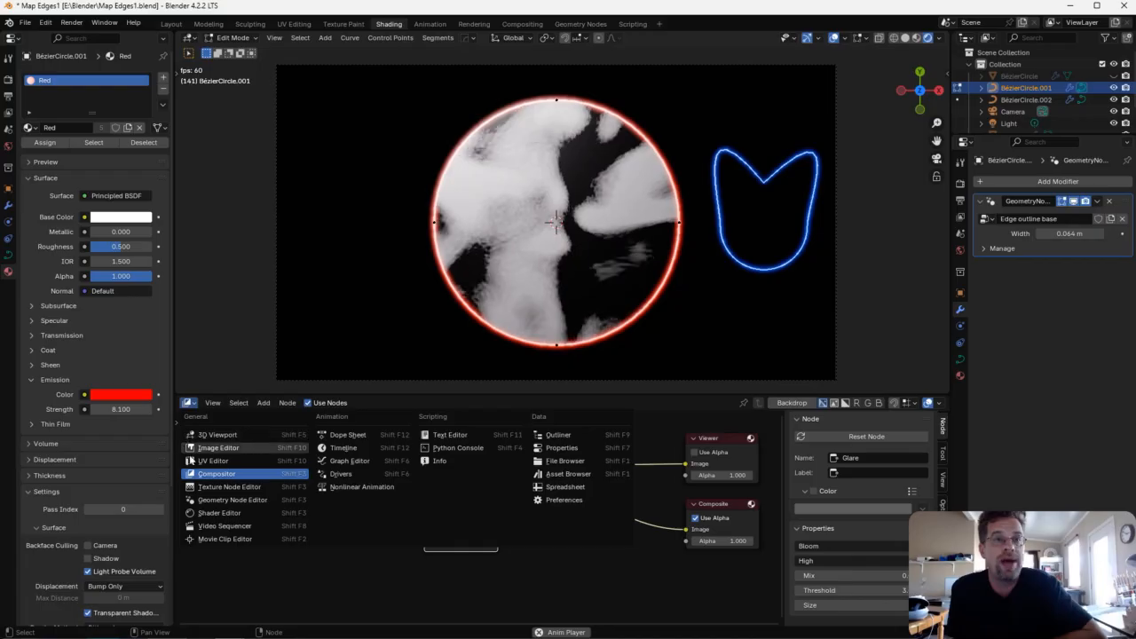
click(233, 499)
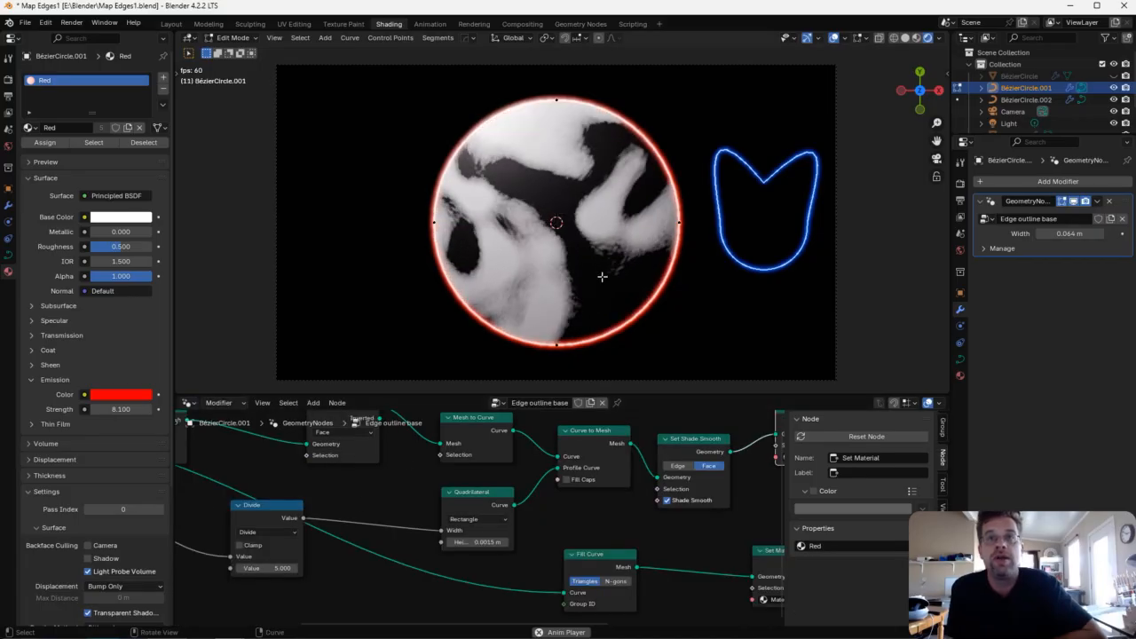
scroll(583, 589, down, 3)
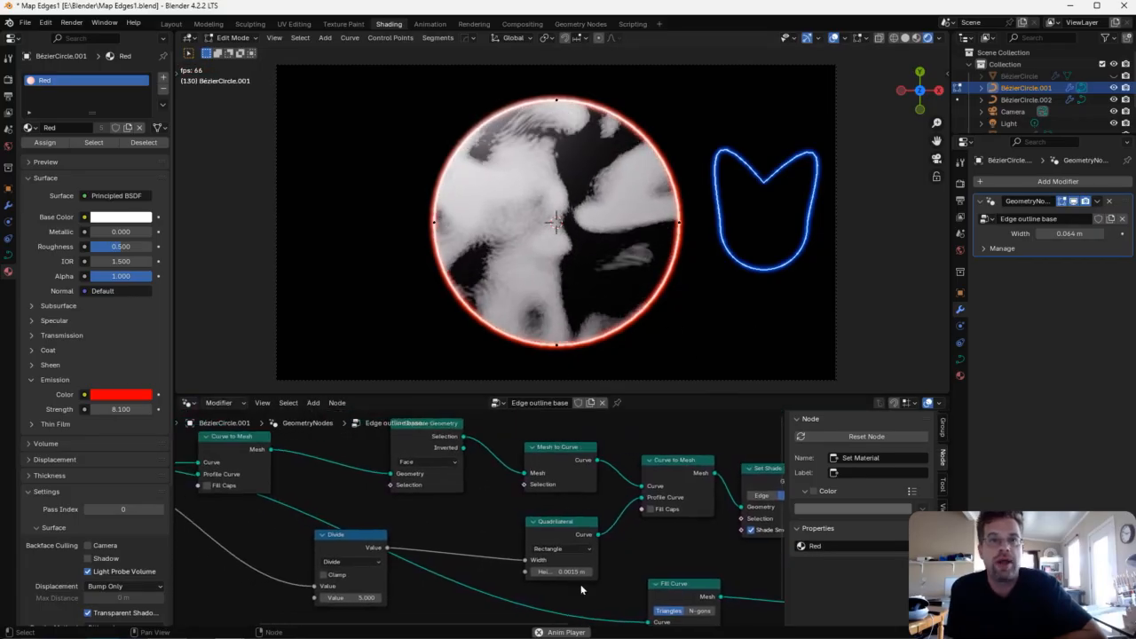
key(Home)
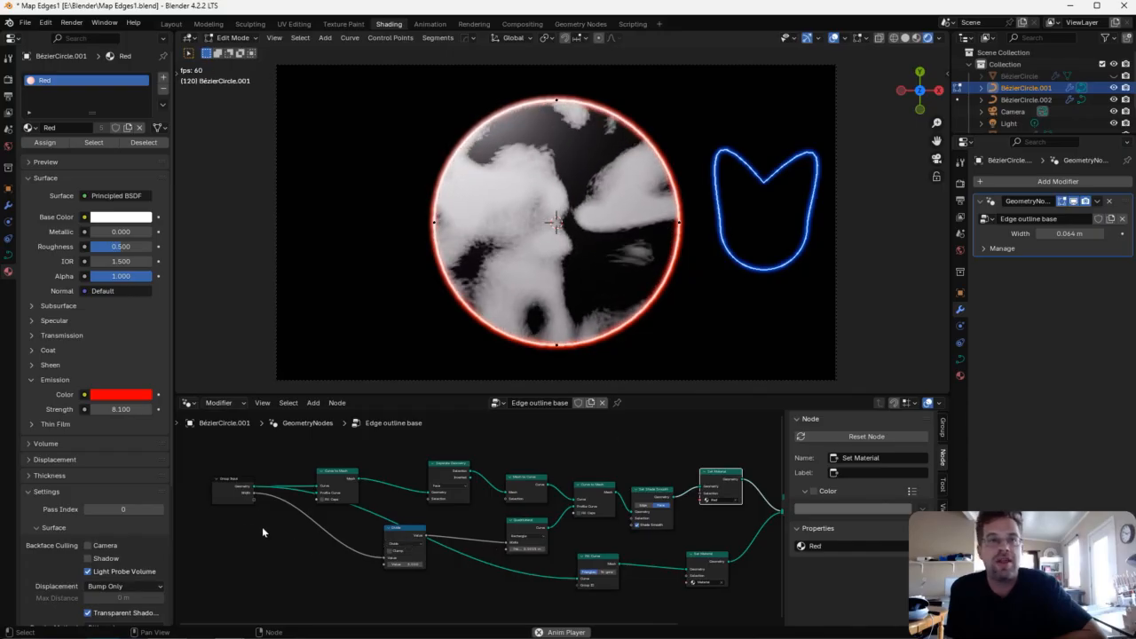
scroll(266, 515, up, 4)
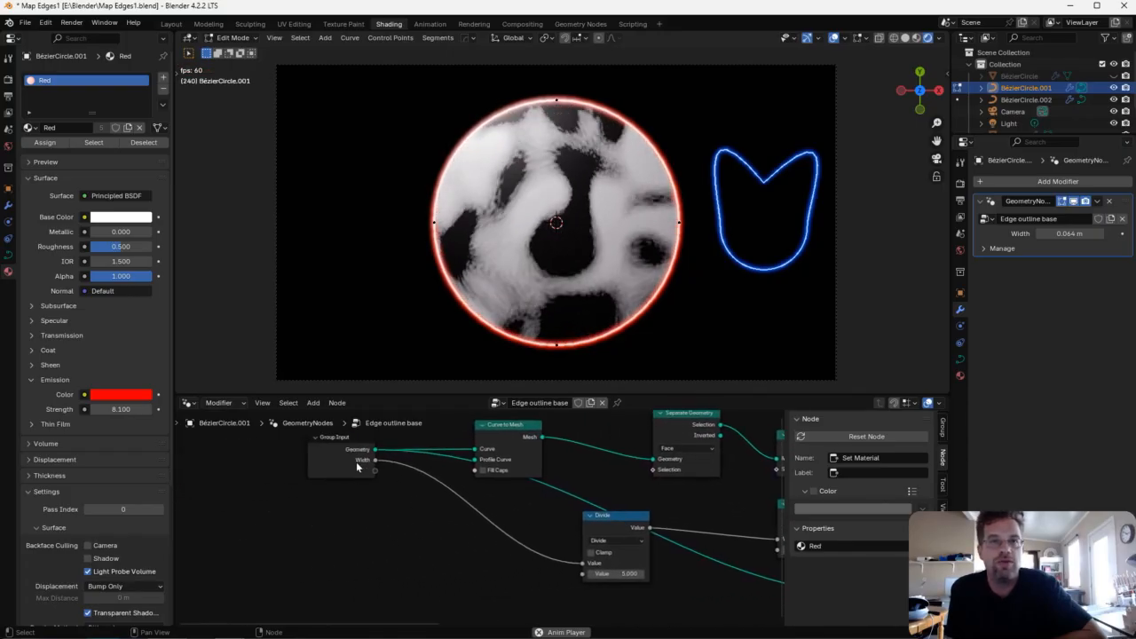
mouse_move(1046, 238)
mouse_down()
mouse_move(1056, 238)
mouse_move(1048, 234)
mouse_up()
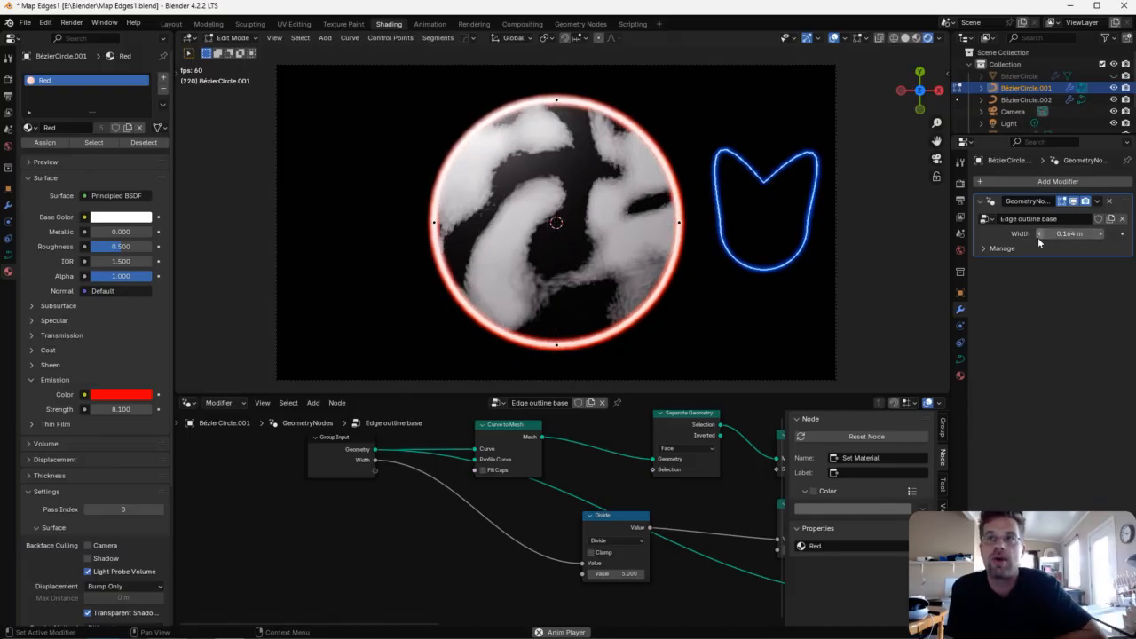
- Open the AddR Config settings in the viewport sidebar and expand MIDI Config
click(944, 77)
scroll(941, 284, down, 3)
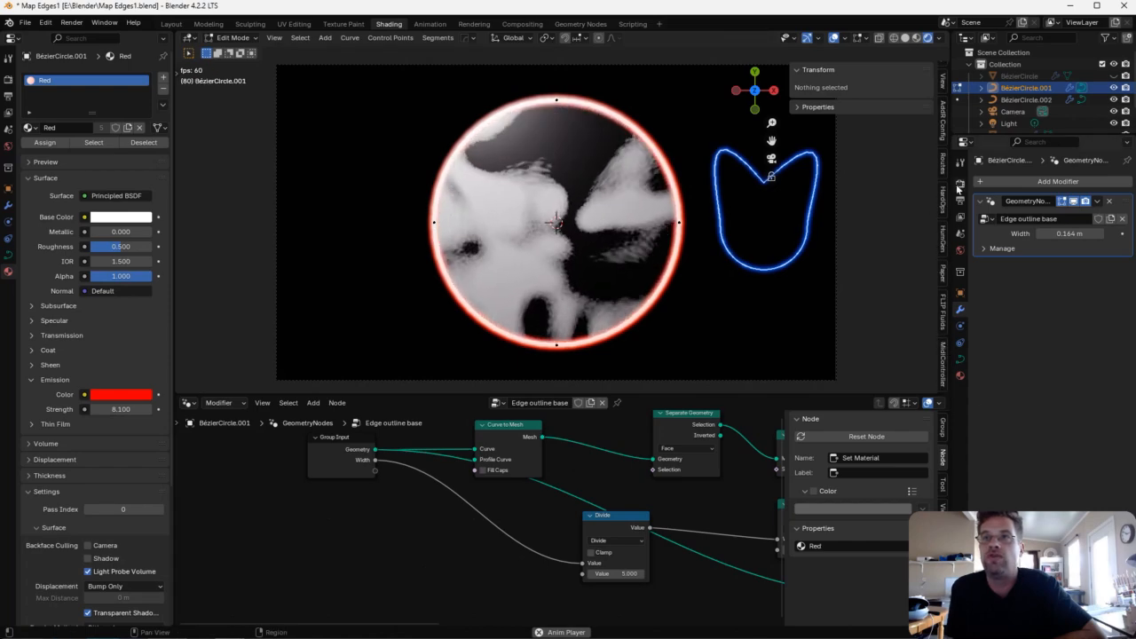
click(943, 117)
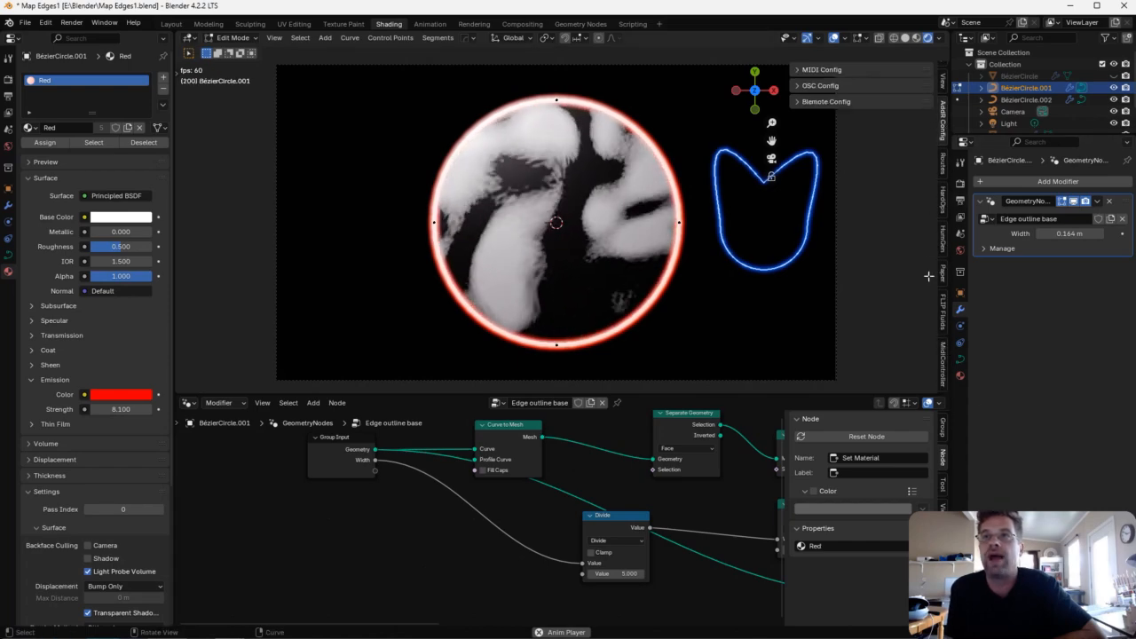
click(793, 72)
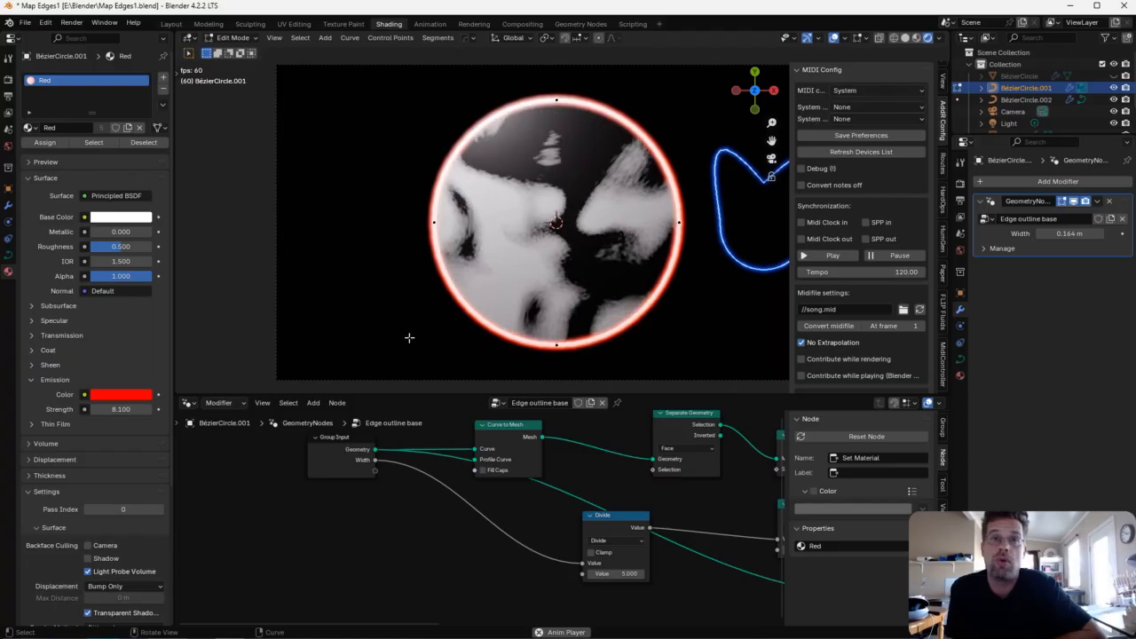
- Try to link the modifier's Width value to external control through its context options
right_click(1061, 233)
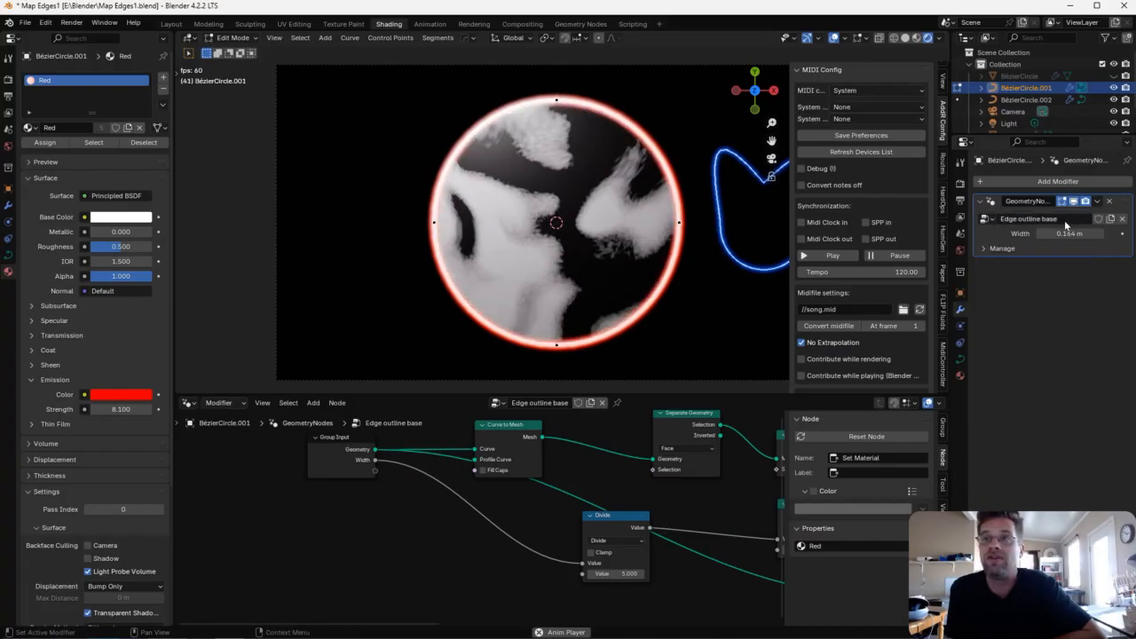
right_click(1066, 233)
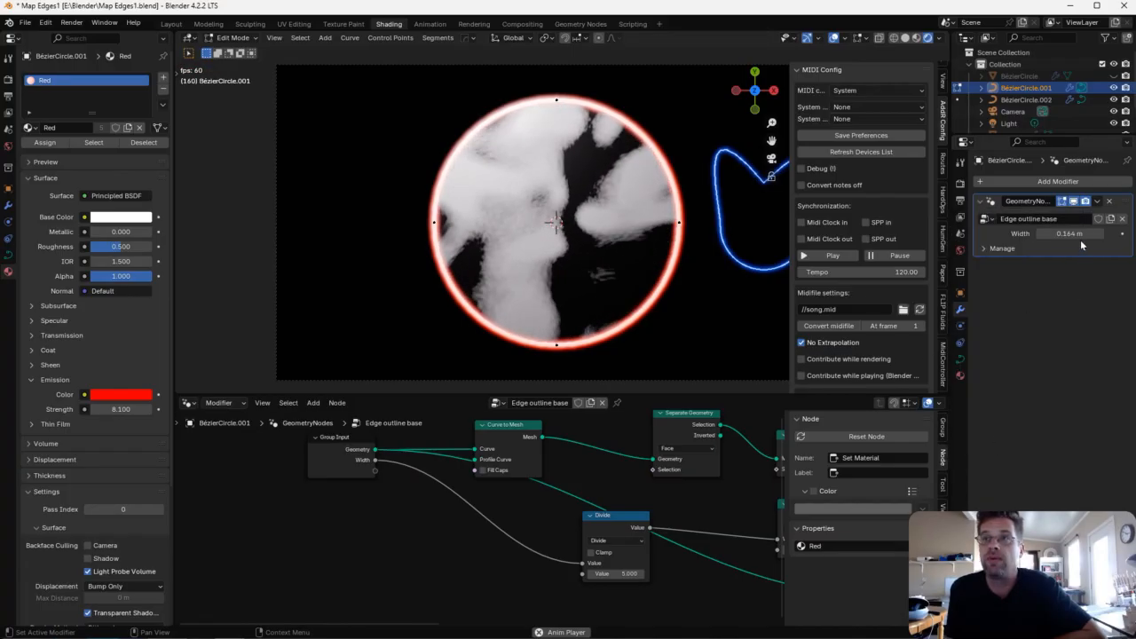
right_click(1080, 238)
click(1011, 456)
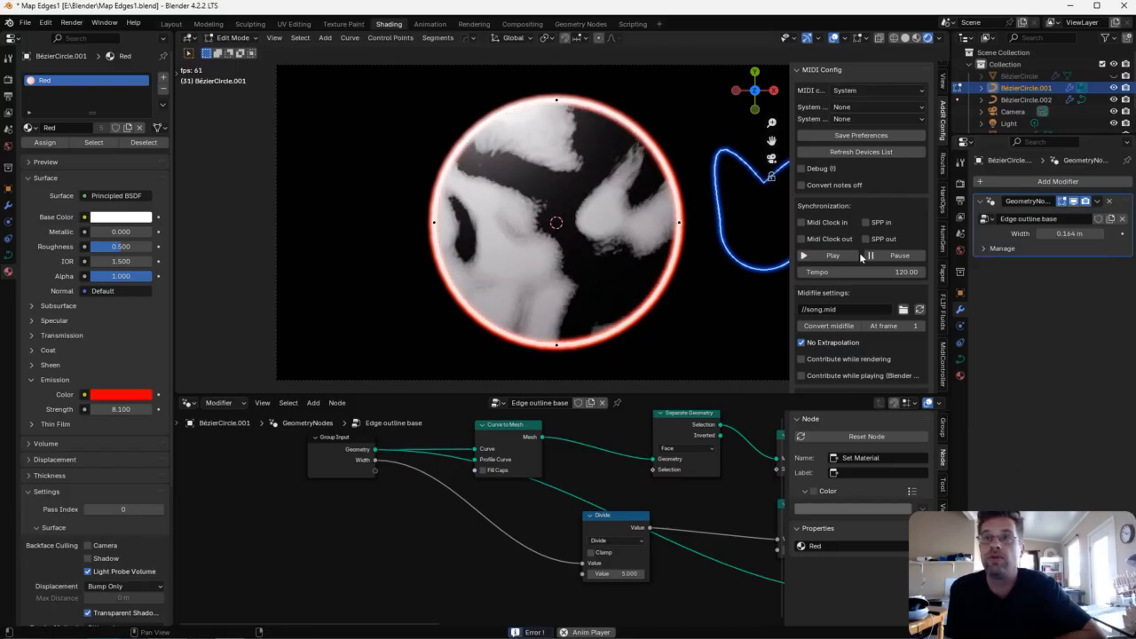
- Collapse MIDI Config and expand Project Routes to examine the MIDI settings of Route #0
click(806, 71)
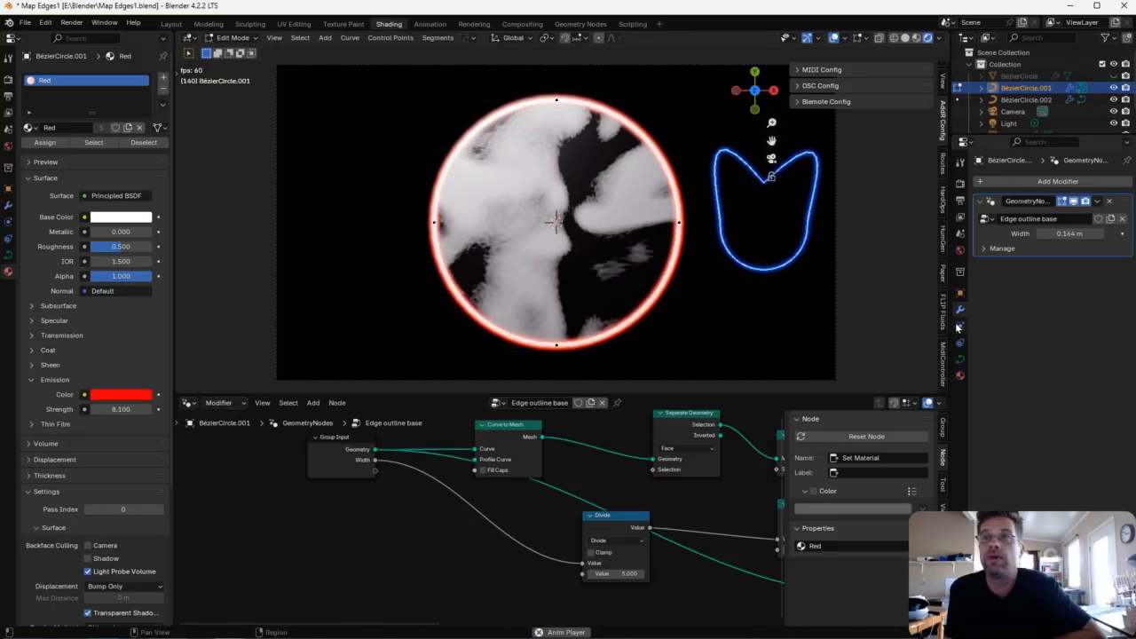
click(942, 162)
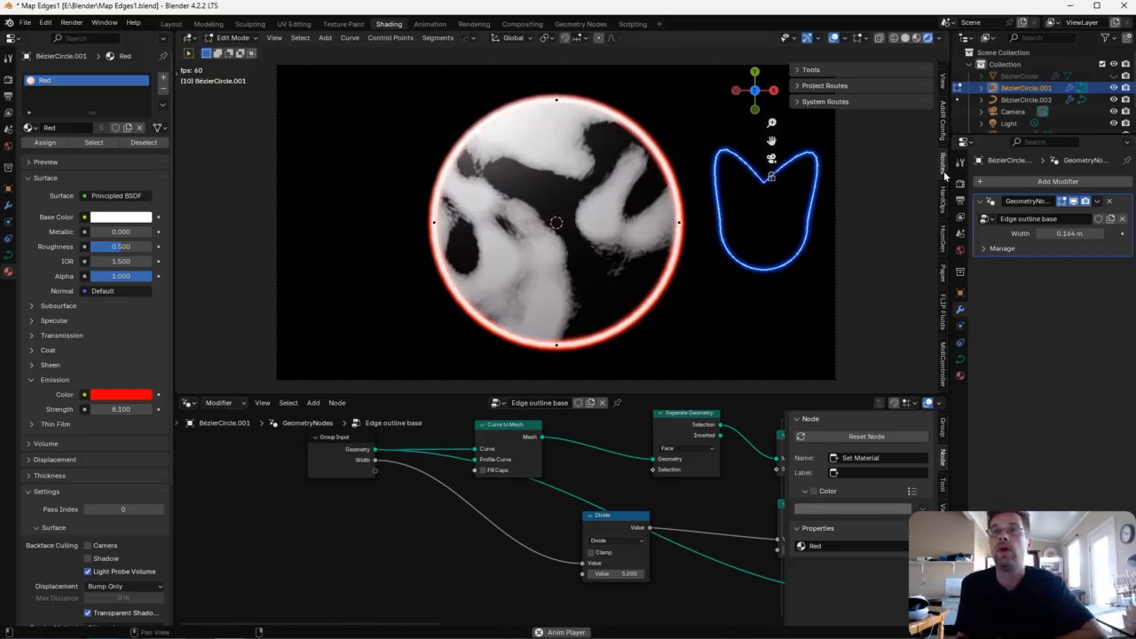
click(804, 85)
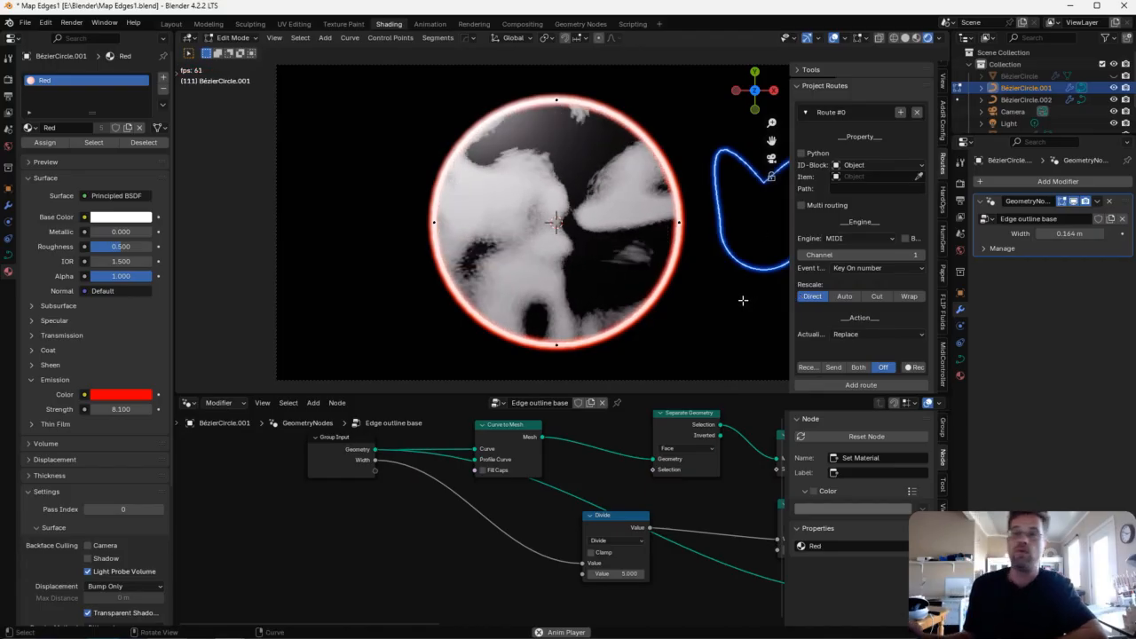
- Set the circle outline's modifier Width to 0.174 m
mouse_move(1069, 234)
mouse_down()
mouse_move(1084, 234)
mouse_move(1071, 234)
mouse_up()
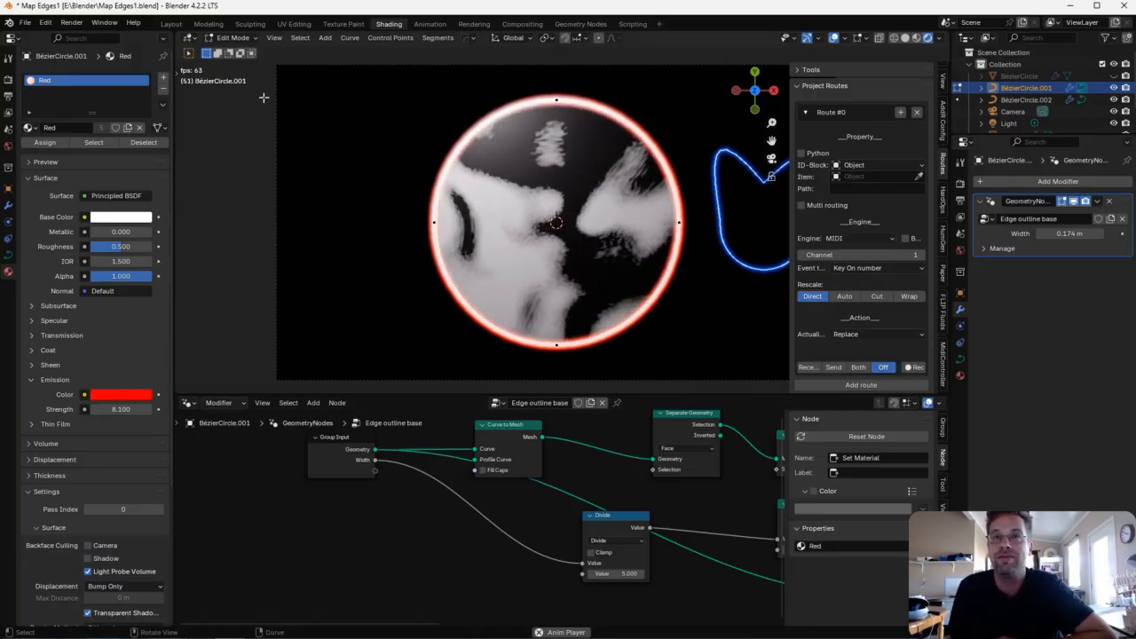
middle_drag(573, 312, 542, 296)
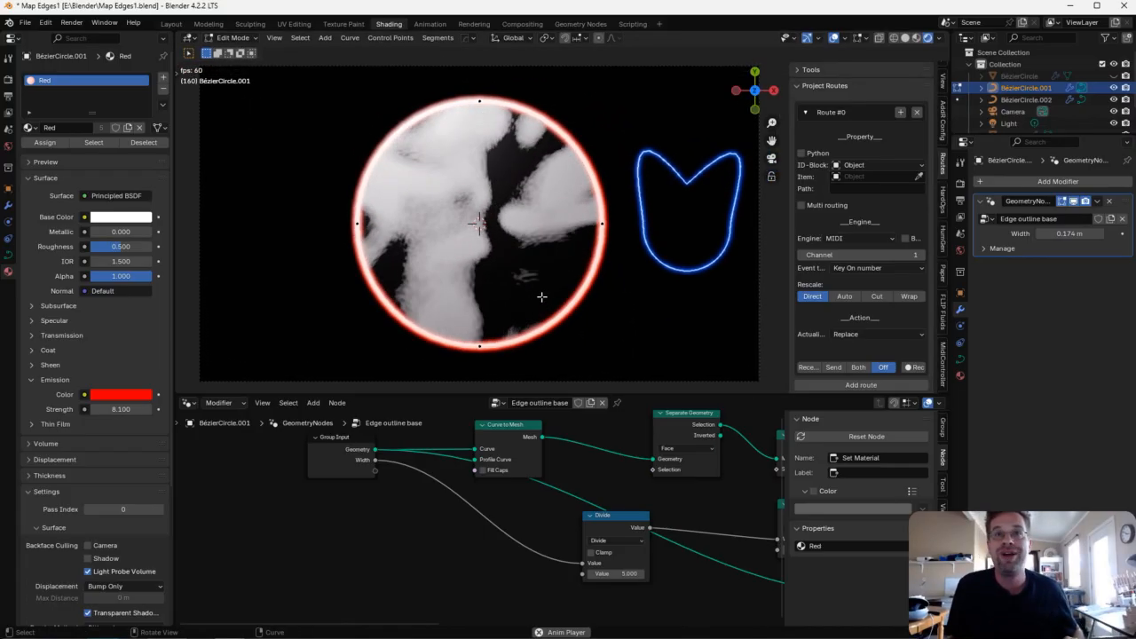